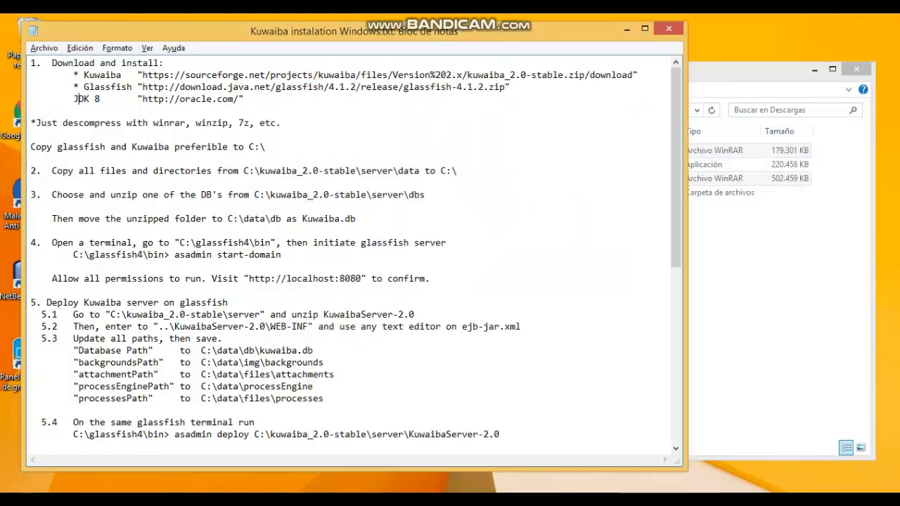
Check the JDK 8 installer against the installed Java SE Development Kit 8 entry.
left_click_drag(78, 99, 234, 99)
left_click(723, 281)
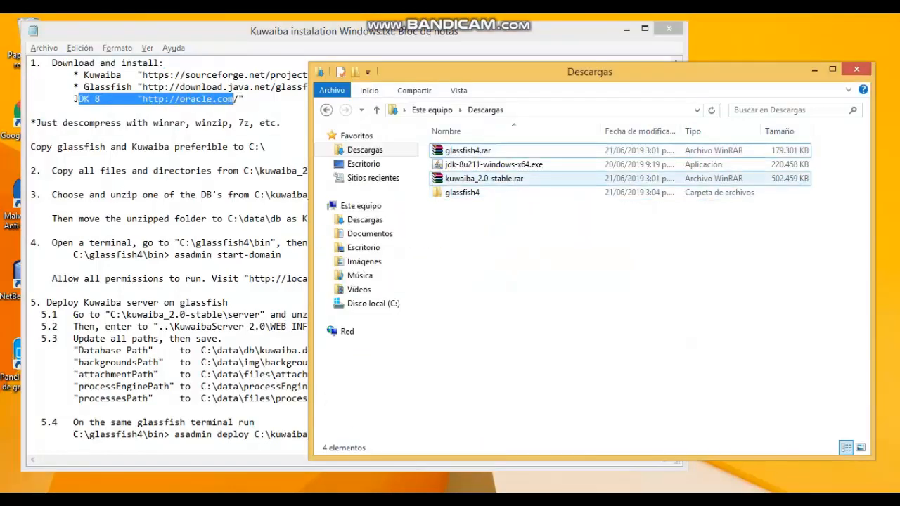
left_click(492, 165)
key("alt+Tab")
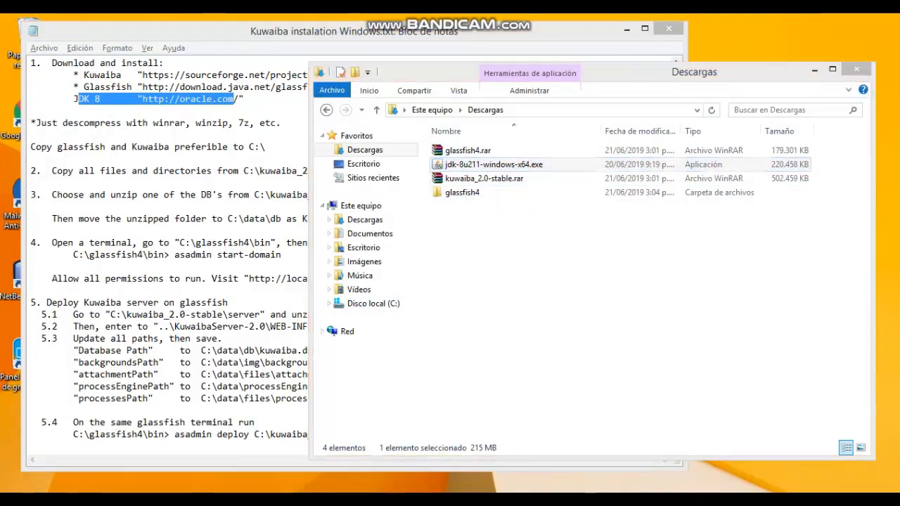
left_click(239, 250)
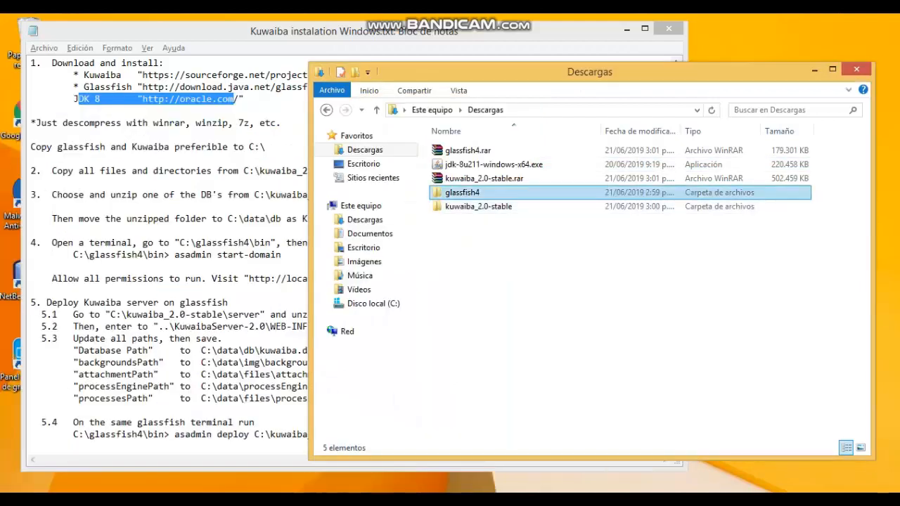
Move the glassfish4 and kuwaiba_2.0-stable folders from Downloads into Disco local (C:).
left_click(478, 206)
left_click(461, 192)
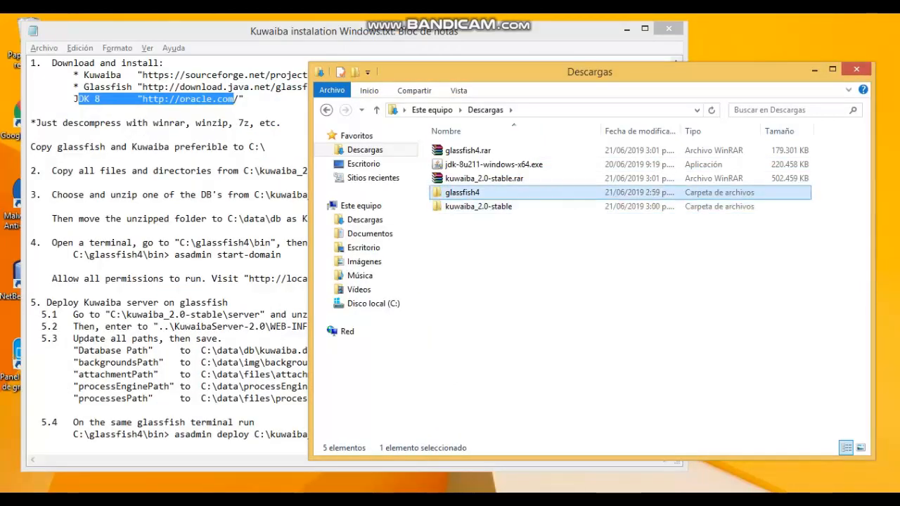
left_click(478, 206)
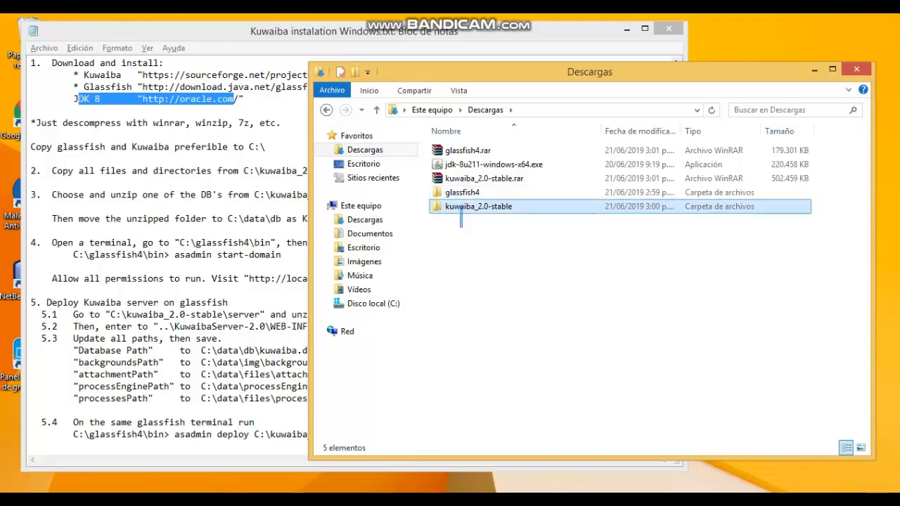
key("shift+Up")
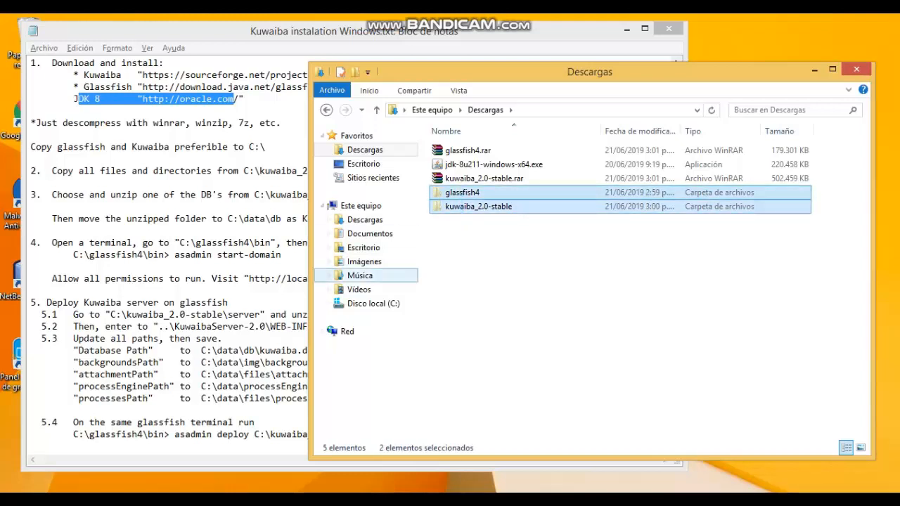
left_click(373, 303)
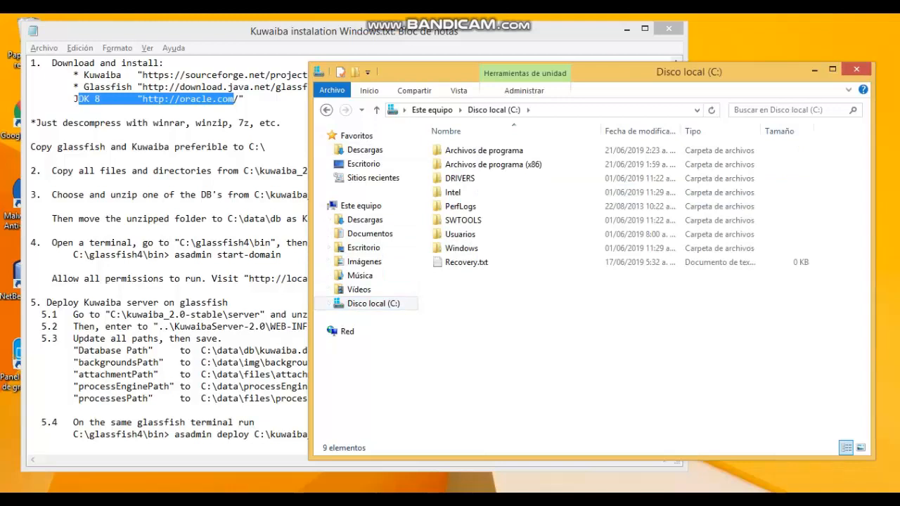
key("ctrl+v")
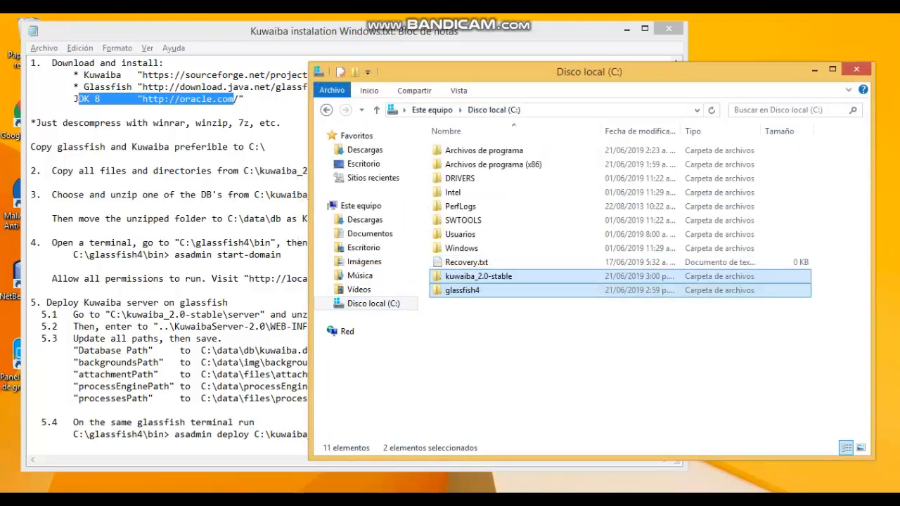
left_click(254, 195)
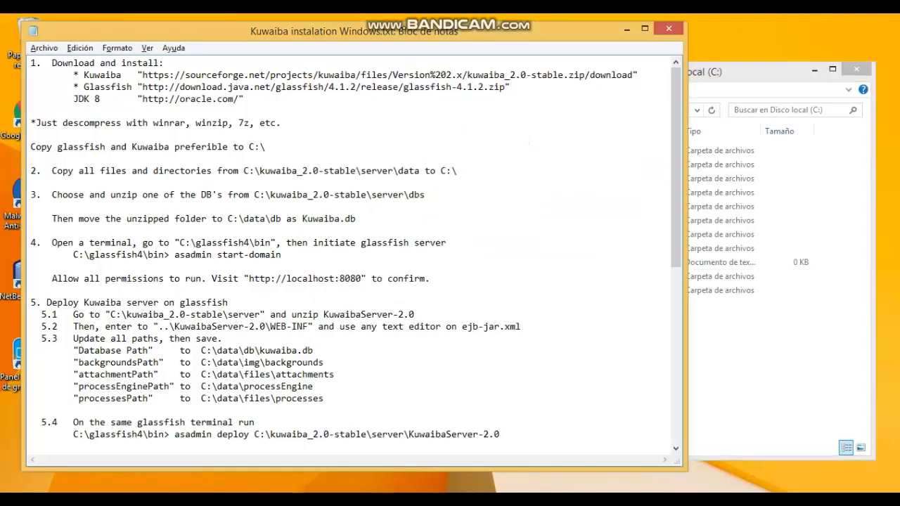
Copy the data folder from C:\kuwaiba_2.0-stable\server and paste it into the root of C:.
left_click_drag(52, 170, 393, 171)
left_click(73, 182)
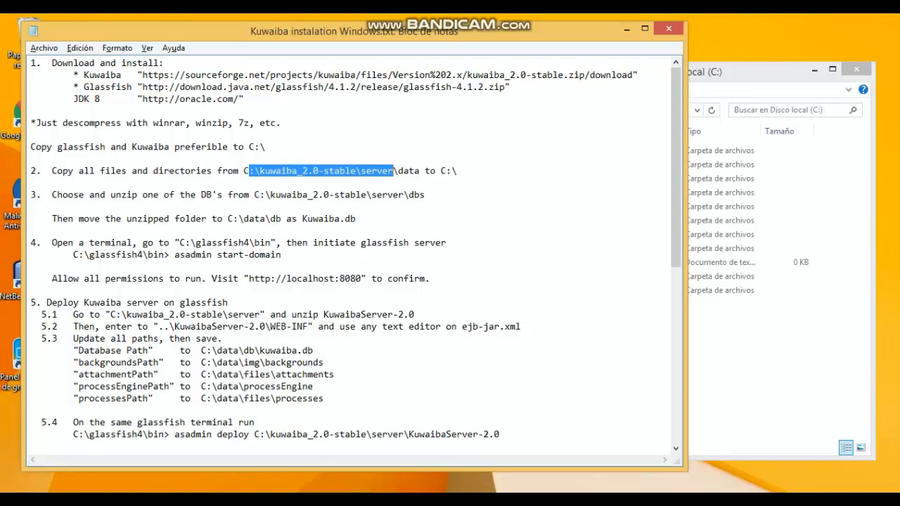
key("alt+Tab")
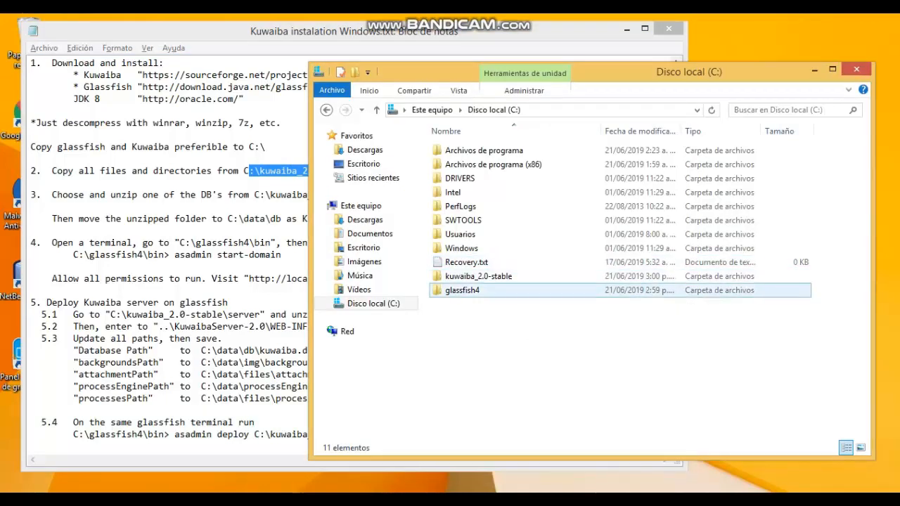
double_click(478, 276)
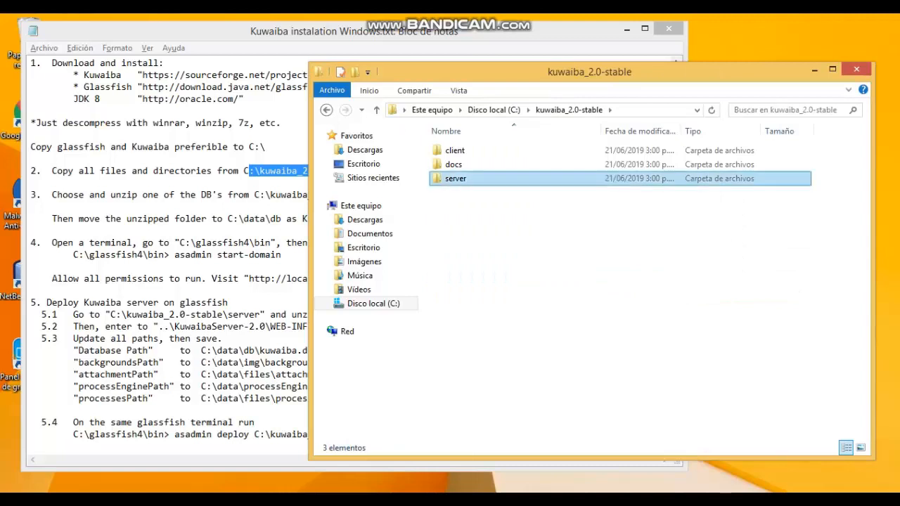
double_click(455, 178)
left_click(452, 151)
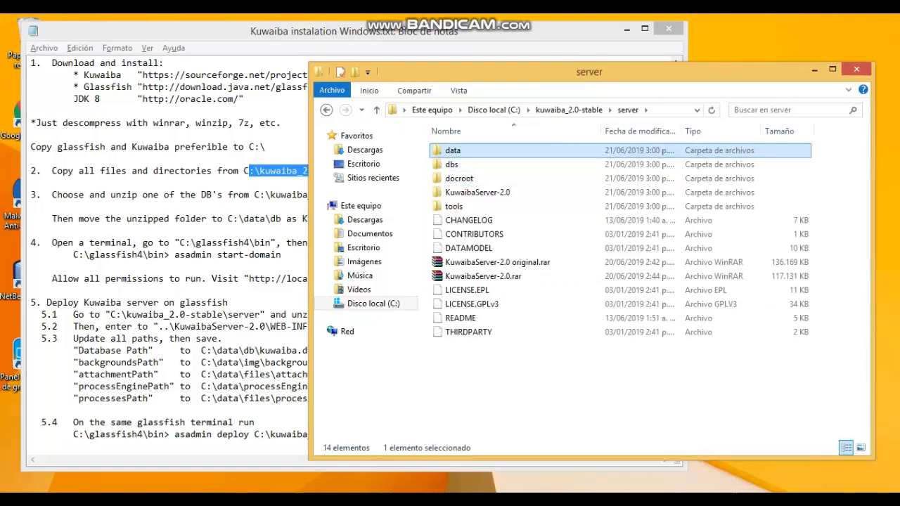
right_click(466, 152)
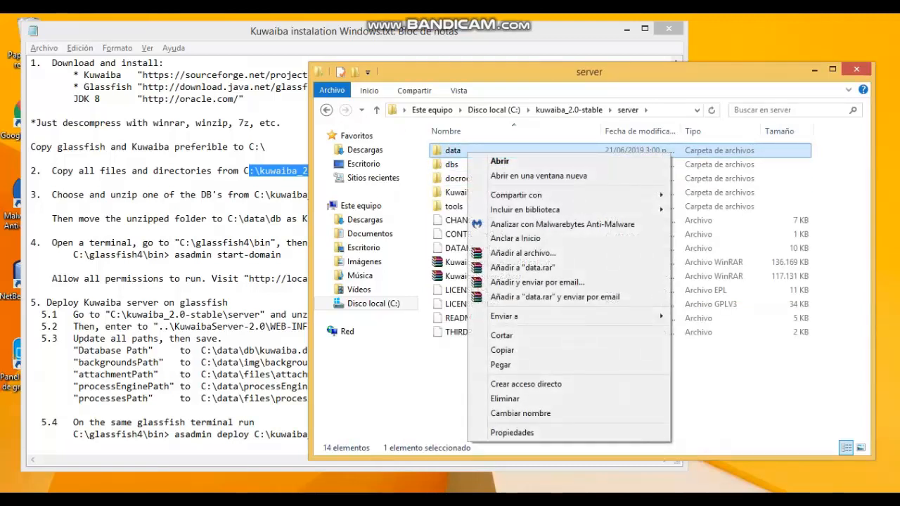
left_click(502, 350)
left_click(373, 303)
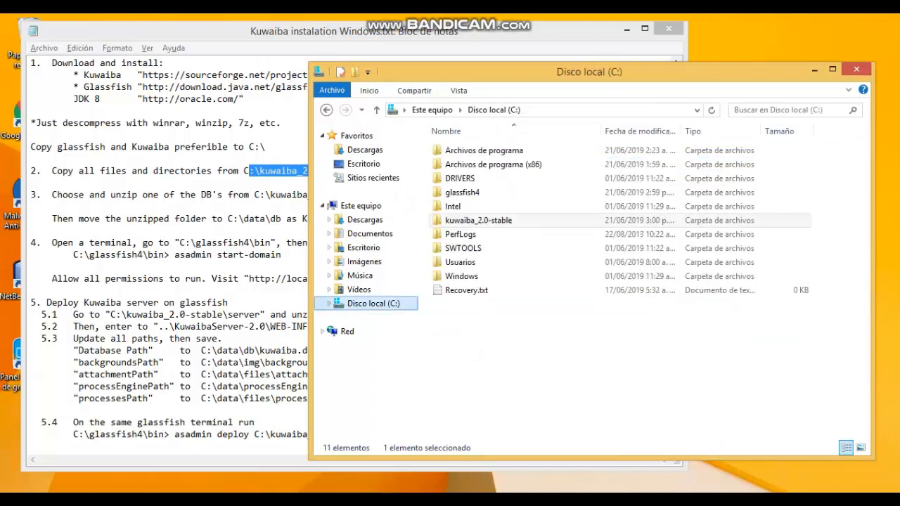
right_click(474, 324)
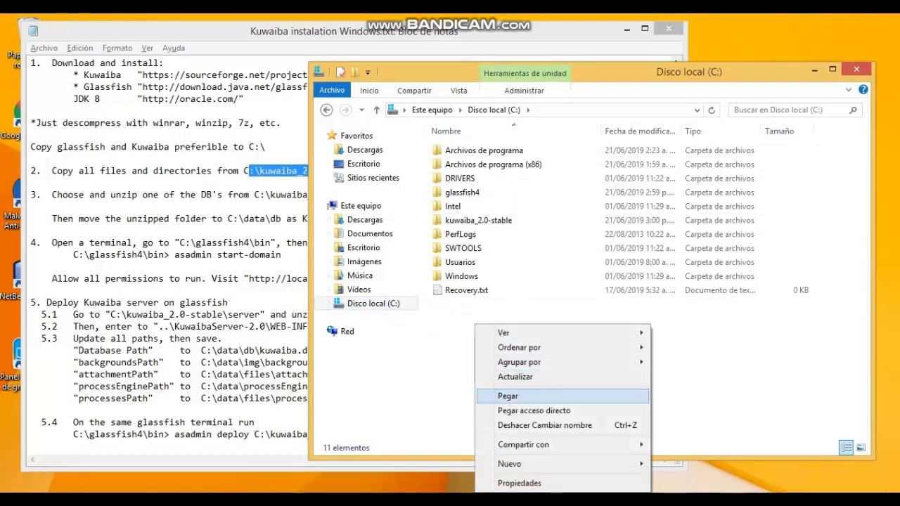
left_click(492, 396)
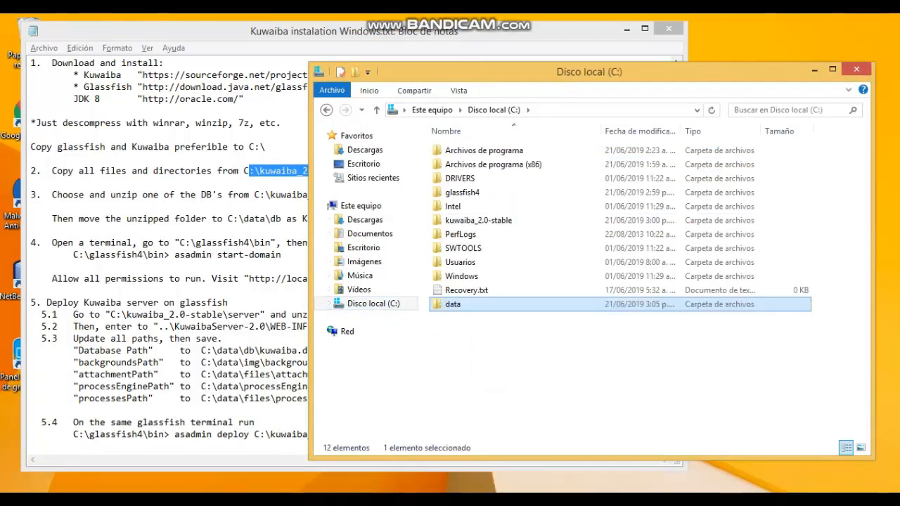
left_click(42, 230)
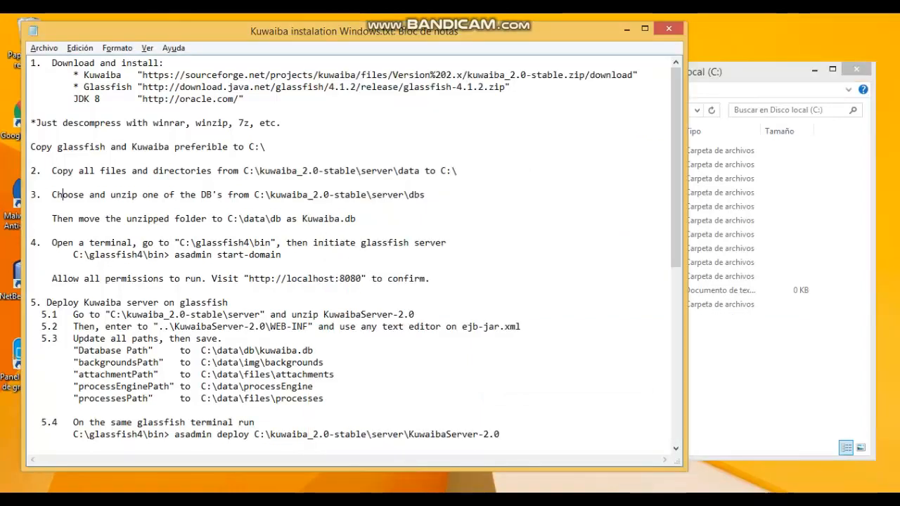
Extract 03_data_kuwaiba.db.zip in C:\kuwaiba_2.0-stable\server\dbs with Extraer aquí.
left_click_drag(62, 194, 136, 195)
left_click_drag(254, 195, 425, 194)
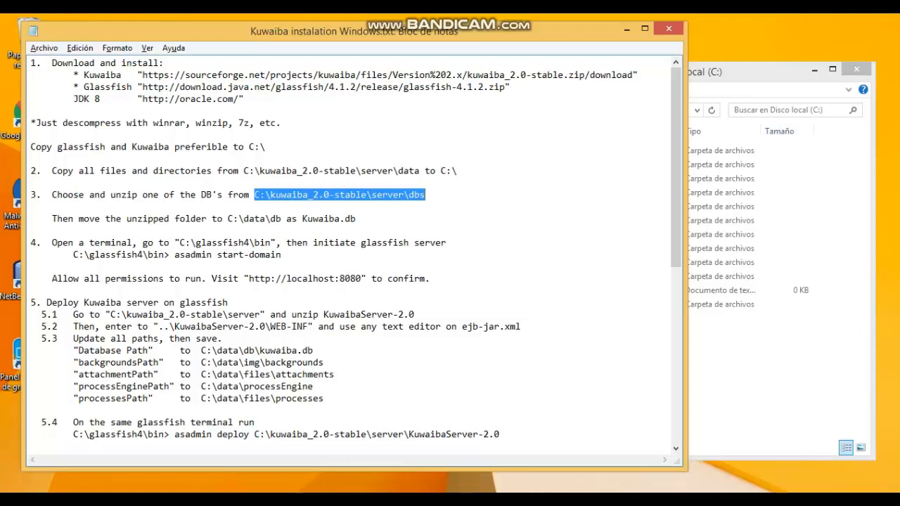
left_click(745, 337)
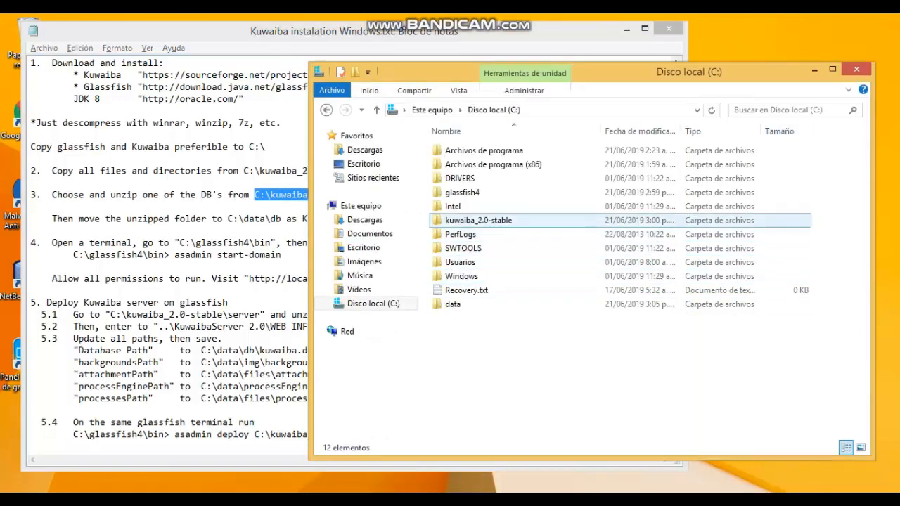
double_click(456, 221)
double_click(456, 178)
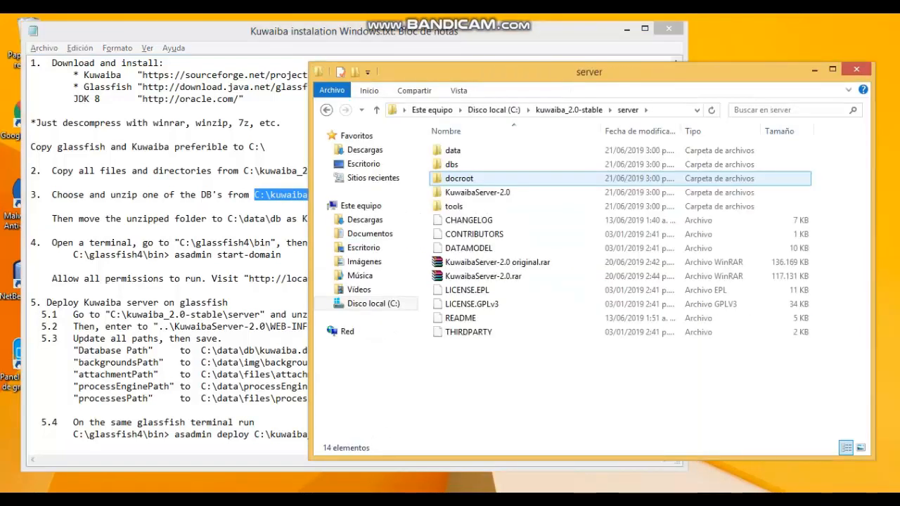
left_click(451, 164)
double_click(451, 164)
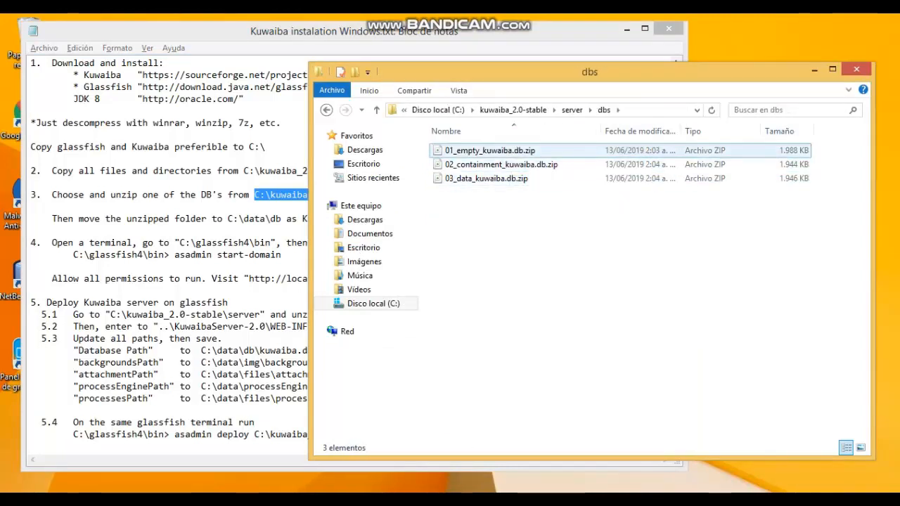
right_click(498, 179)
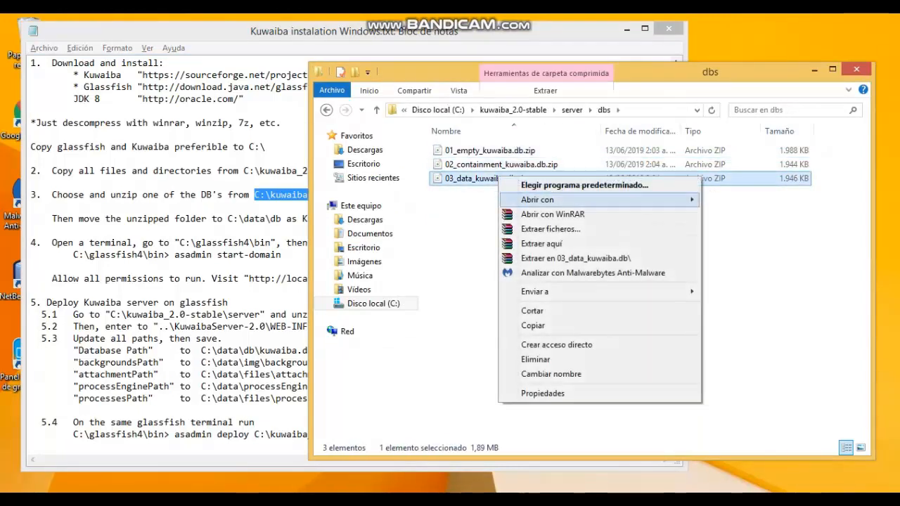
left_click(541, 243)
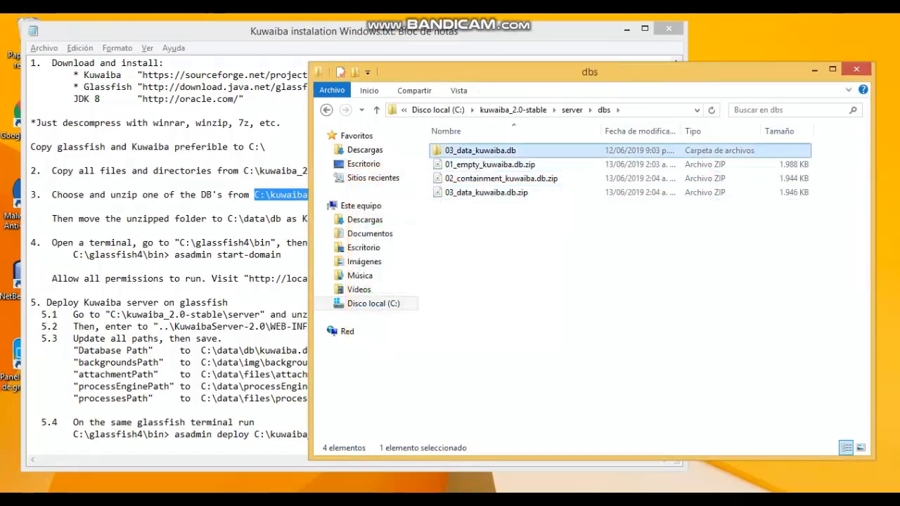
left_click(274, 218)
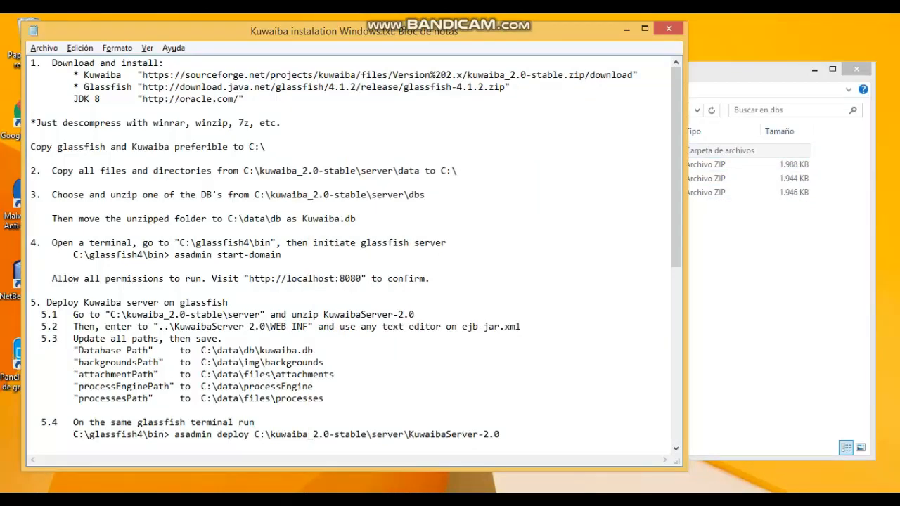
Move the extracted 03_data_kuwaiba.db folder into C:\data\db.
key("alt+Tab")
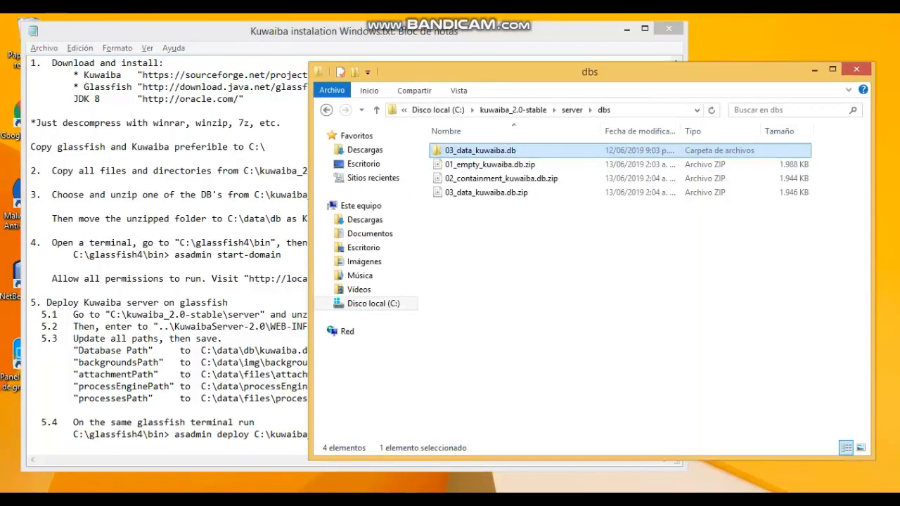
key("ctrl+x")
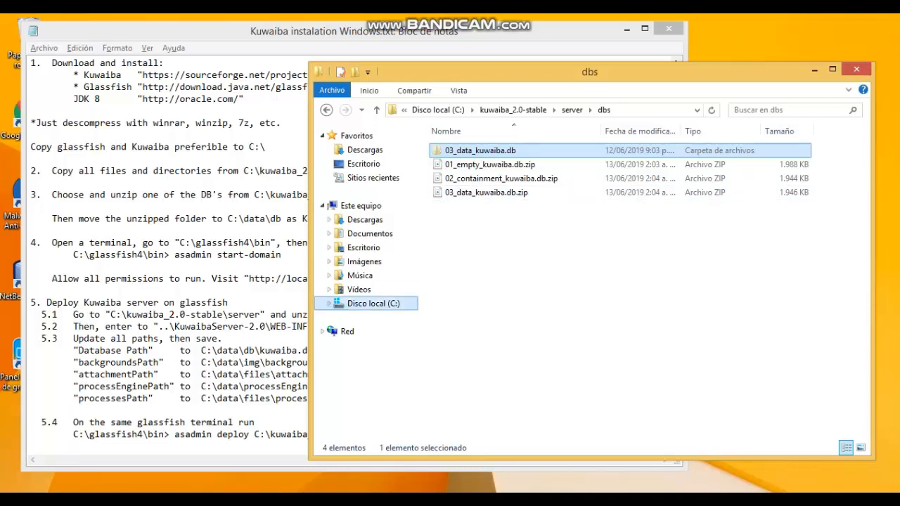
left_click(373, 304)
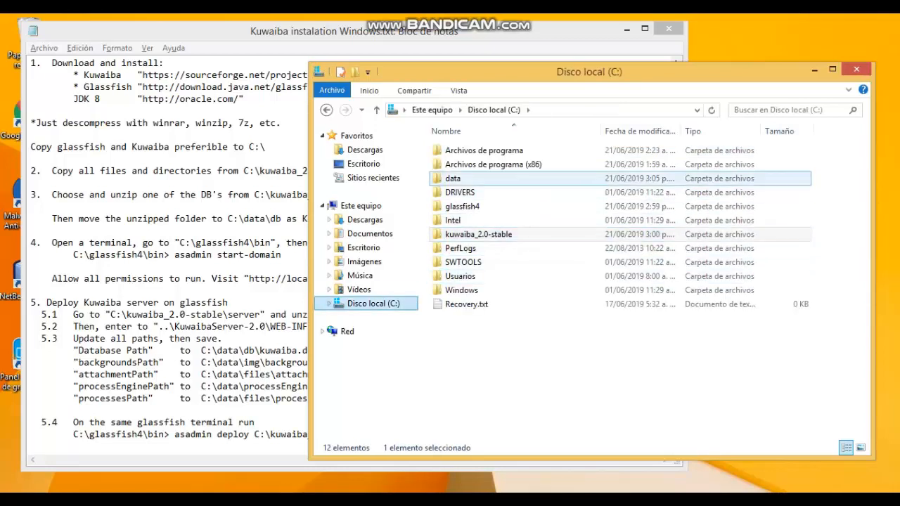
left_click(453, 178)
key("Return")
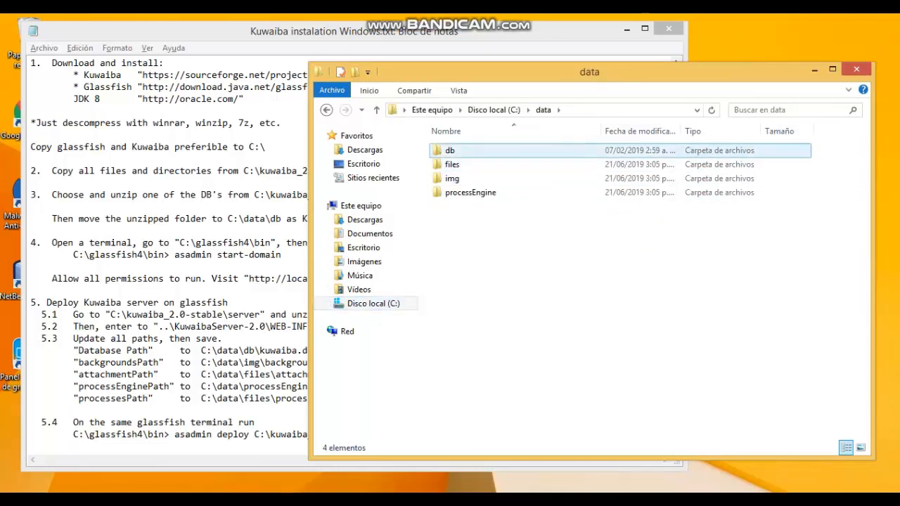
left_click(450, 150)
key("Return")
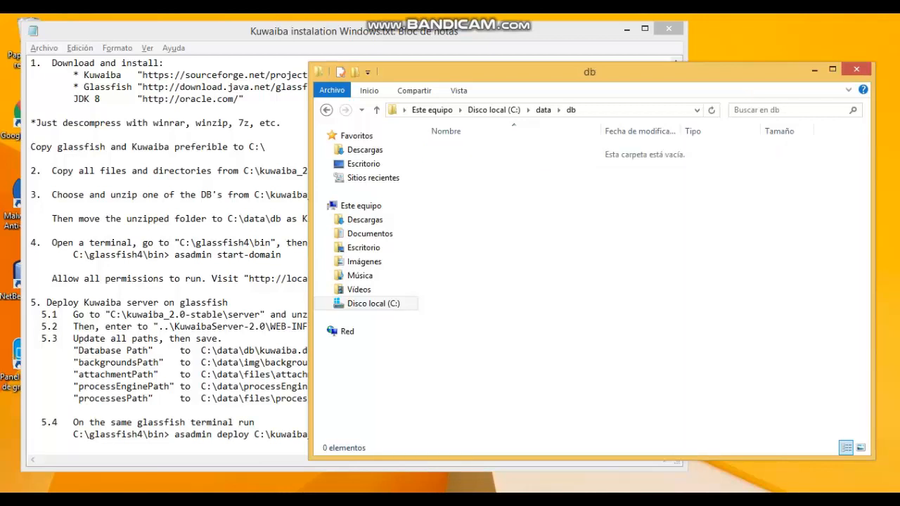
key("ctrl+v")
left_click(562, 281)
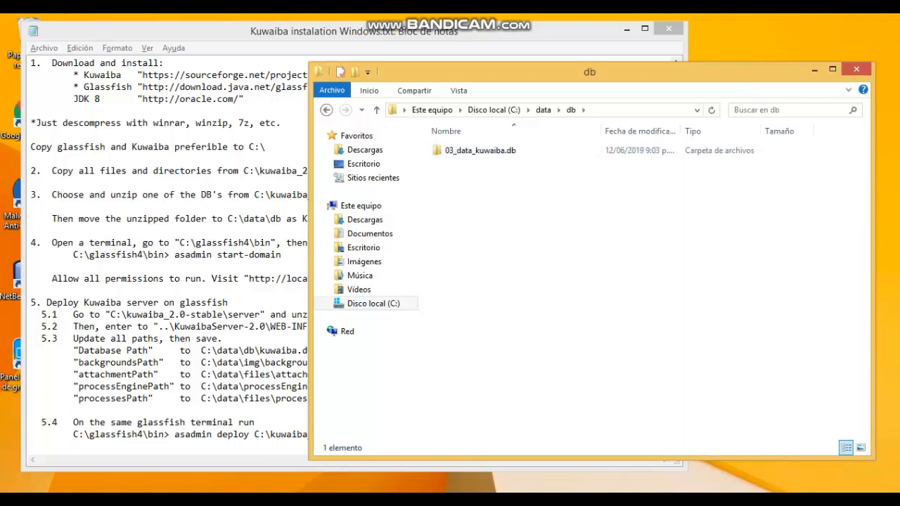
Rename the folder to kuwaiba.db by deleting its 03_data_ prefix.
left_click(295, 230)
left_click_drag(302, 218, 356, 218)
left_click(752, 239)
left_click(480, 150)
key("F2")
key("Home")
key("shift+Right")
key("shift+Right")
key("shift+Right")
key("shift+Right")
key("shift+Right")
key("shift+Right")
key("shift+Right")
key("shift+Right")
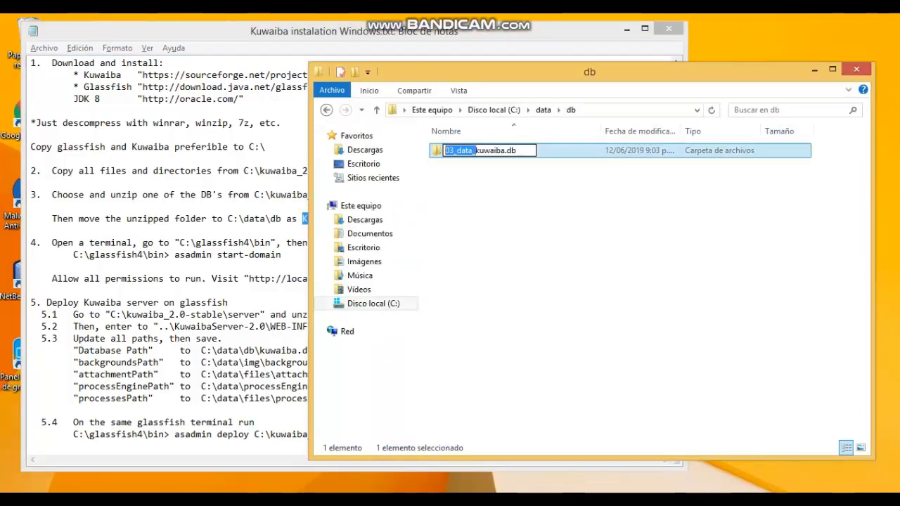
key("Delete")
key("Return")
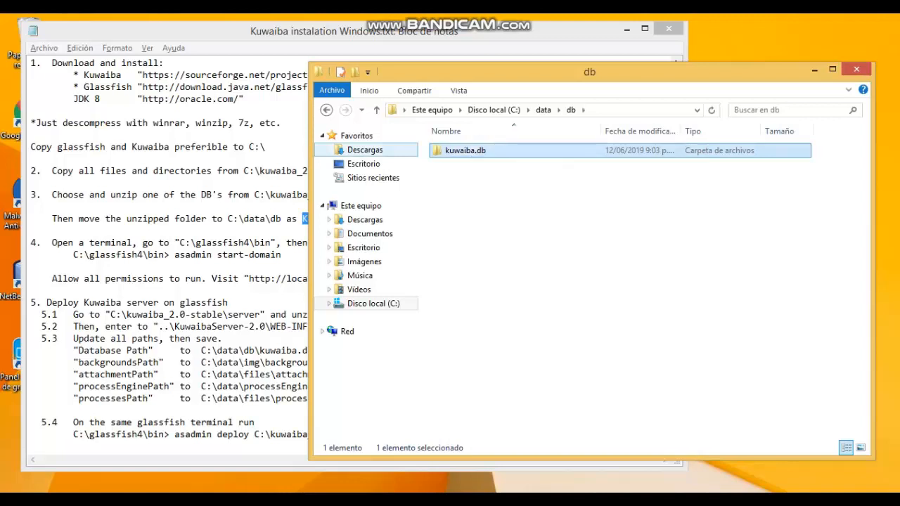
left_click(520, 246)
left_click(211, 266)
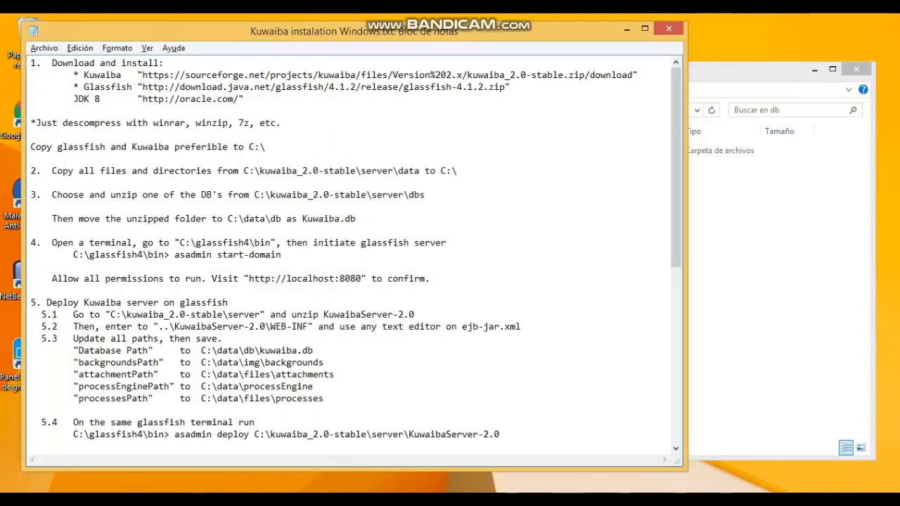
In a new Command Prompt, go to C:\glassfish4\bin and run 'asadmin start-domain'.
key("super+r")
key("Return")
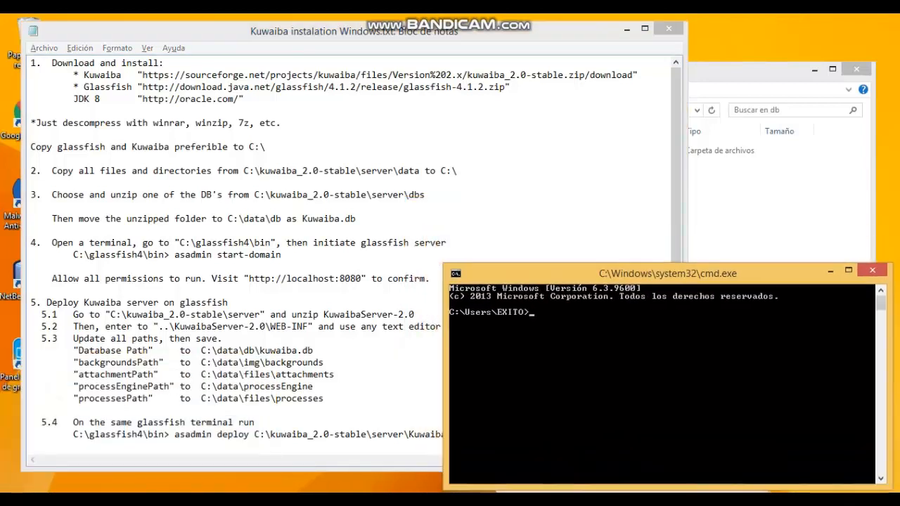
type("cd..")
key("Return")
type("cd..")
key("Return")
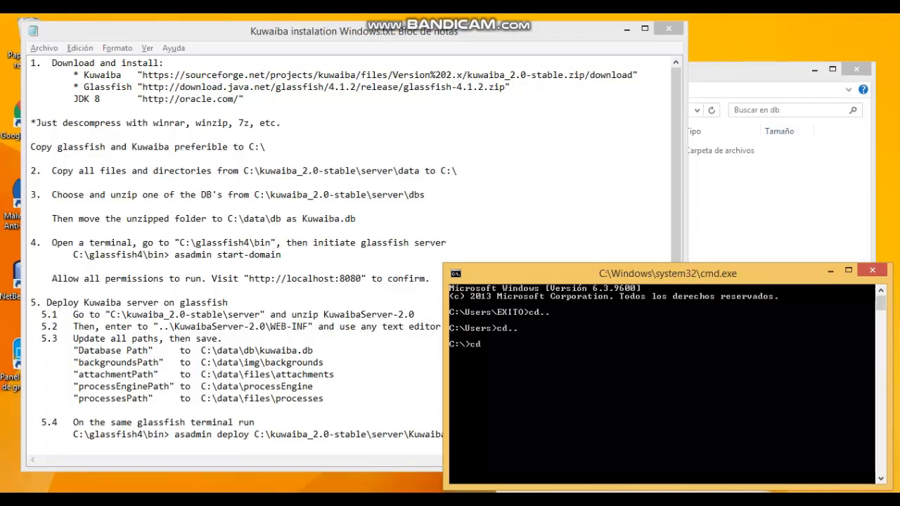
type("cd glassfish4\\bin")
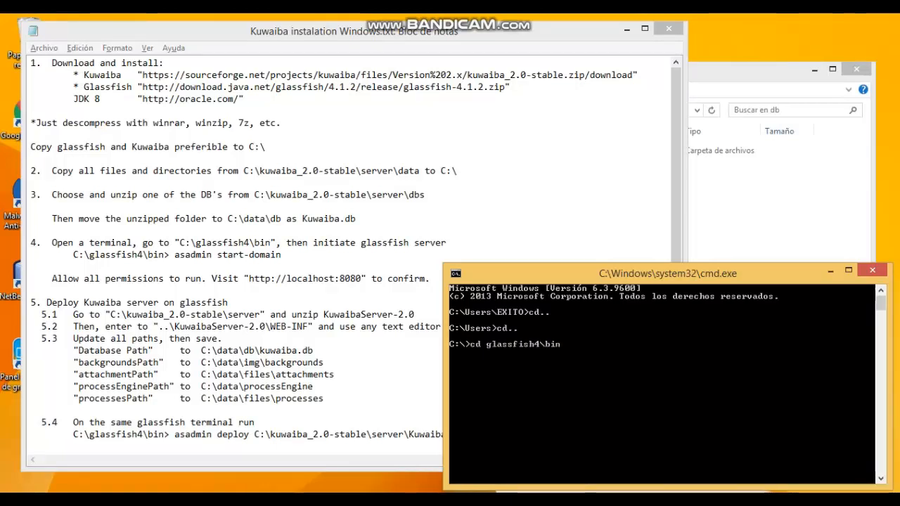
key("Return")
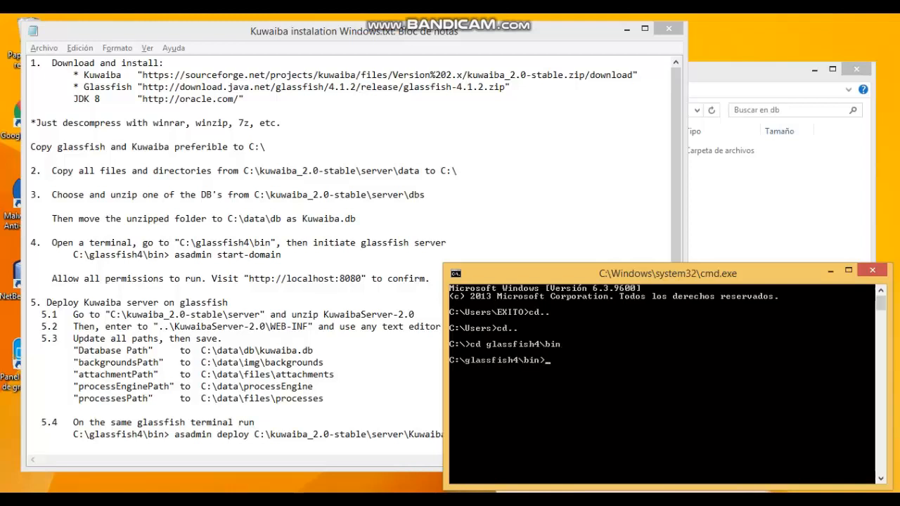
type("asadmin start-domain")
key("Return")
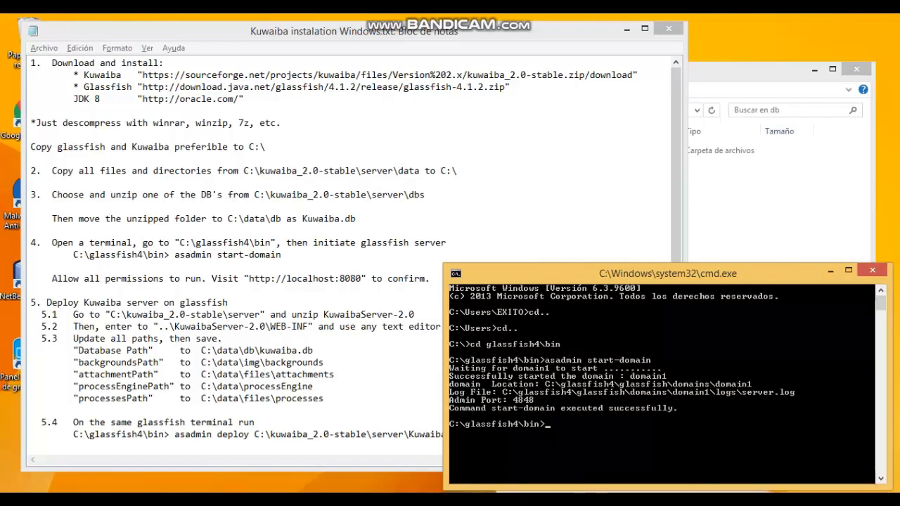
left_click(284, 386)
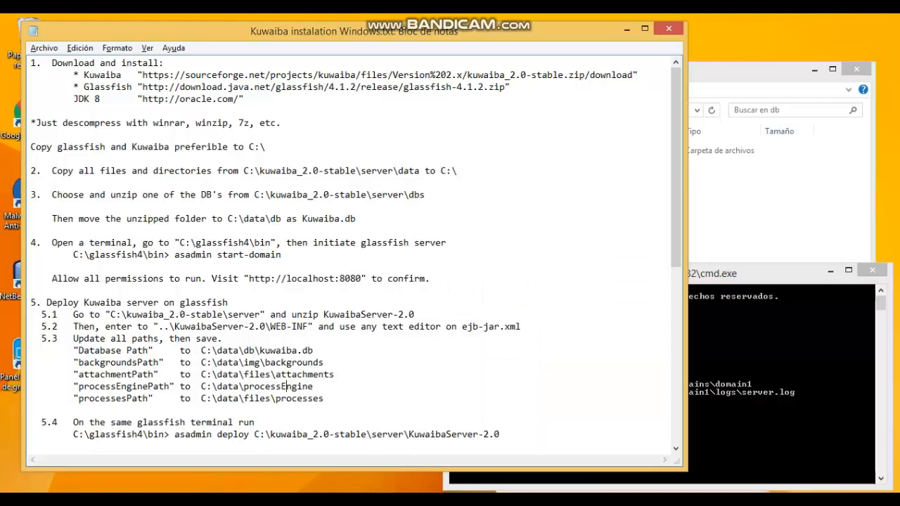
Extract KuwaibaServer-2.0.rar into C:\kuwaiba_2.0-stable\server with Extraer aquí.
left_click_drag(334, 314, 414, 314)
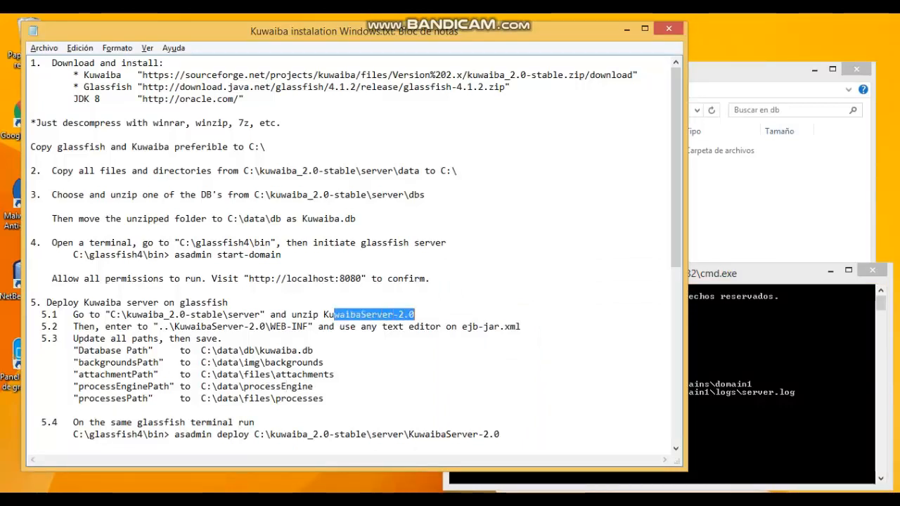
left_click(745, 164)
key("BackSpace")
key("BackSpace")
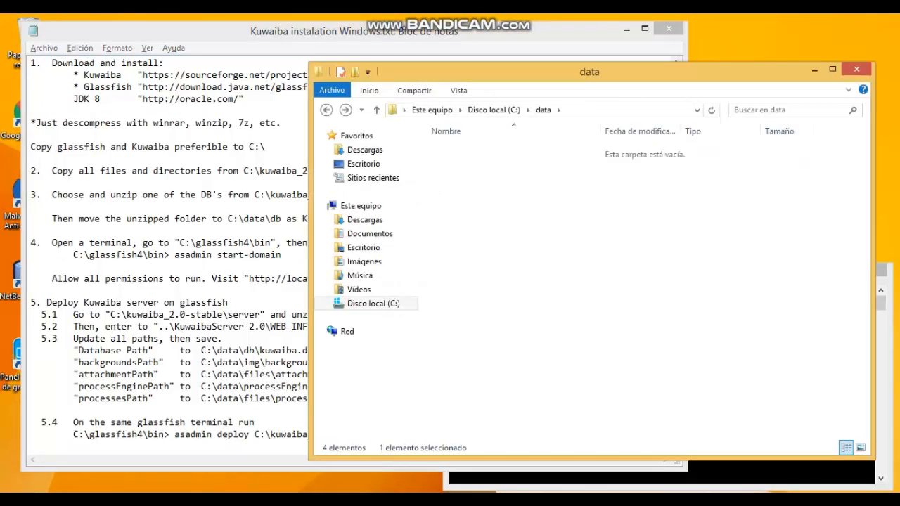
double_click(575, 234)
left_click(562, 179)
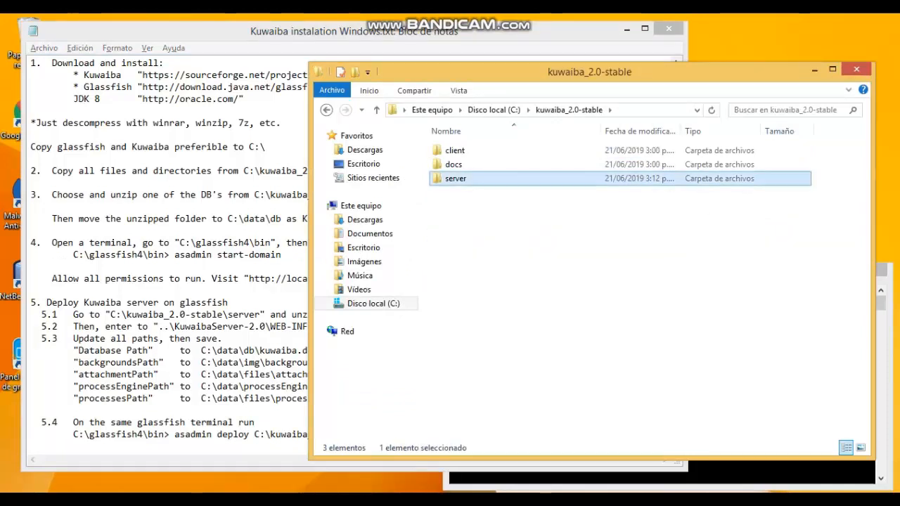
double_click(492, 178)
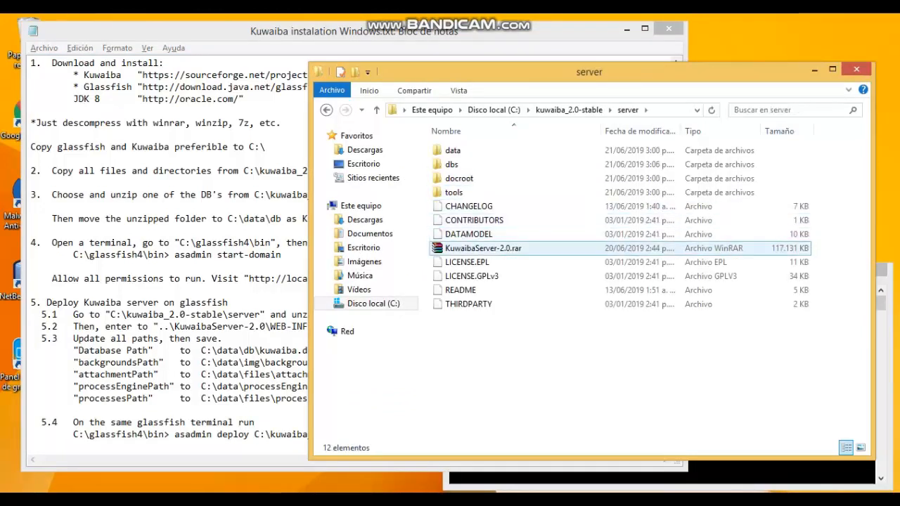
left_click(486, 248)
right_click(487, 248)
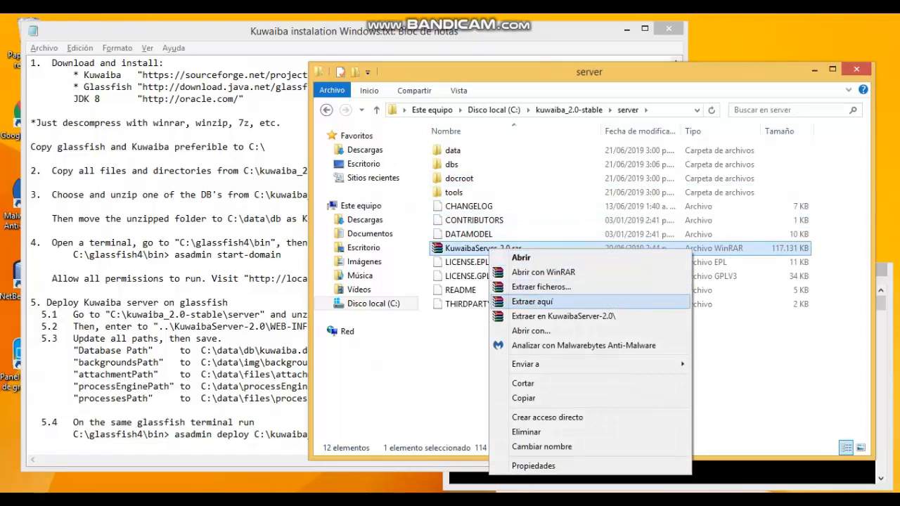
left_click(532, 302)
Open KuwaibaServer-2.0\WEB-INF\ejb-jar.xml in WordPad.
left_click_drag(175, 326, 309, 326)
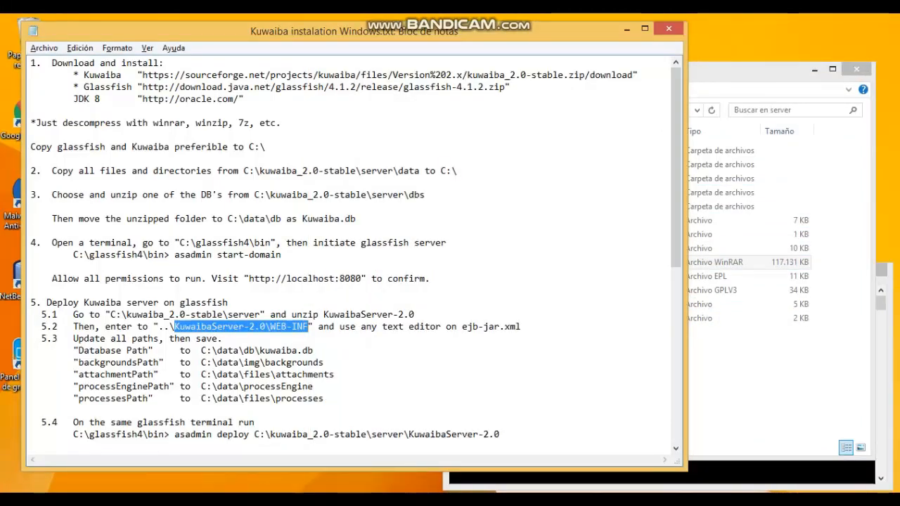
left_click_drag(466, 326, 521, 326)
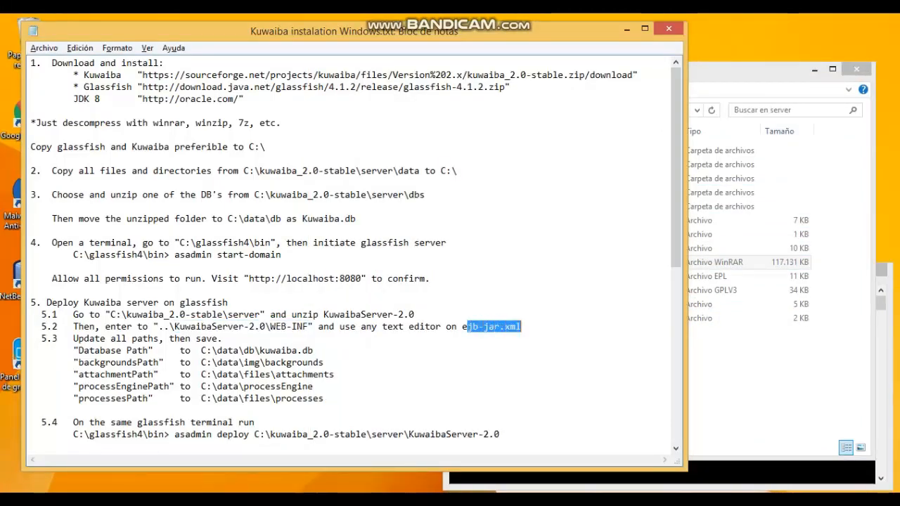
left_click(738, 362)
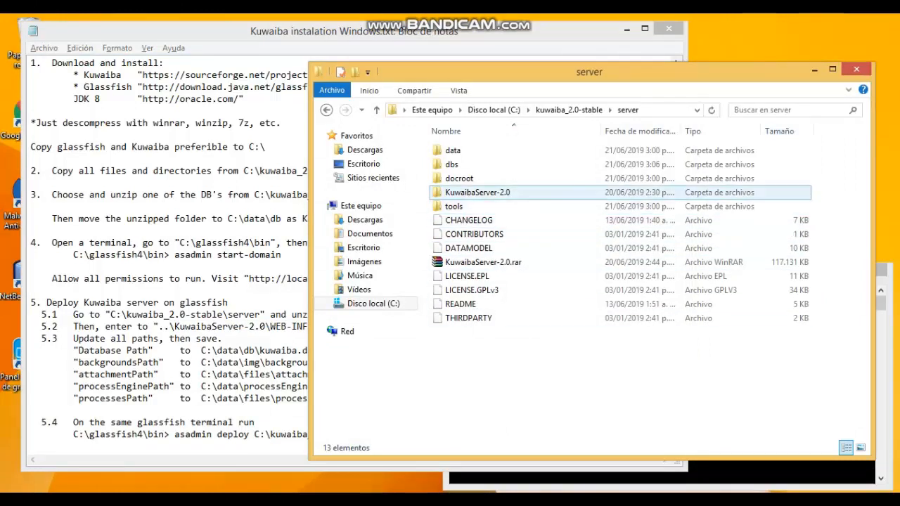
double_click(477, 192)
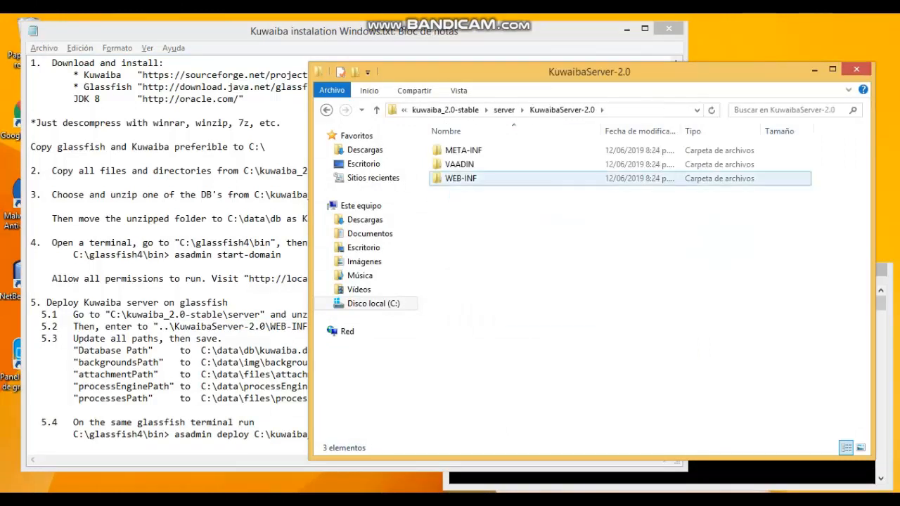
left_click(462, 178)
double_click(461, 179)
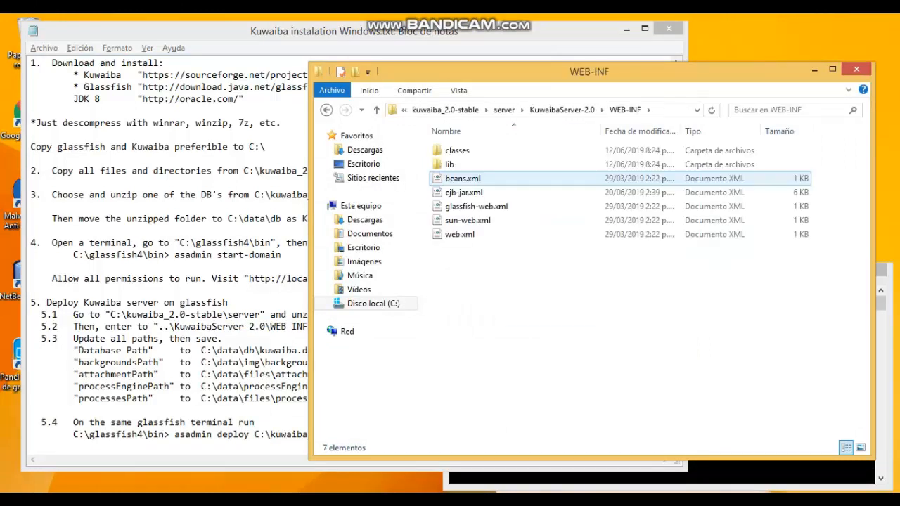
left_click(464, 192)
right_click(509, 193)
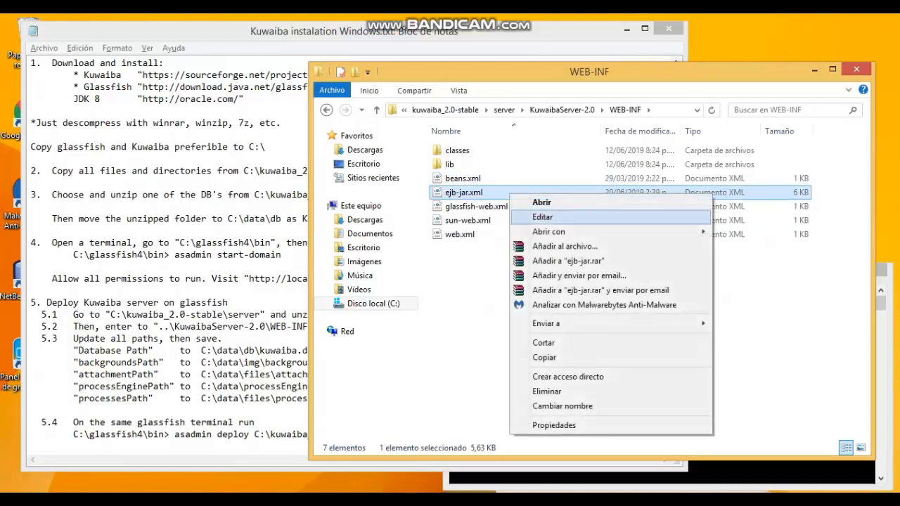
mouse_move(548, 231)
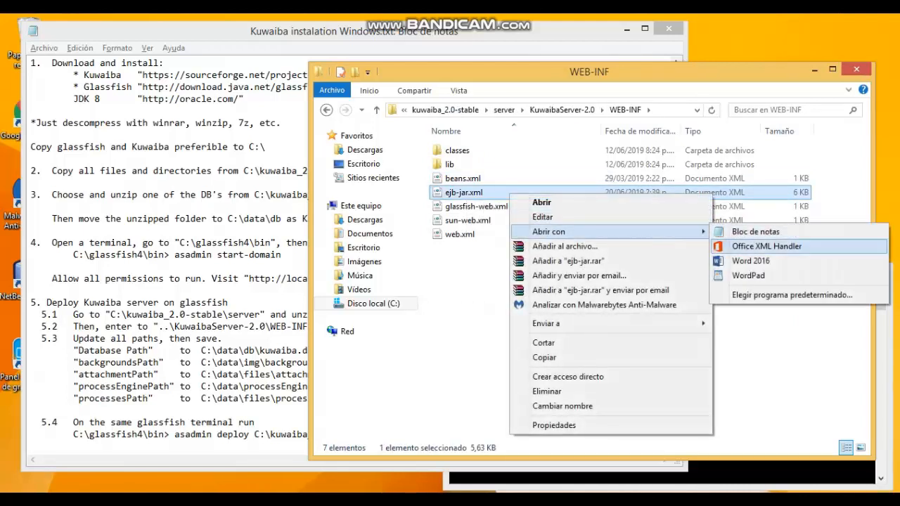
left_click(748, 275)
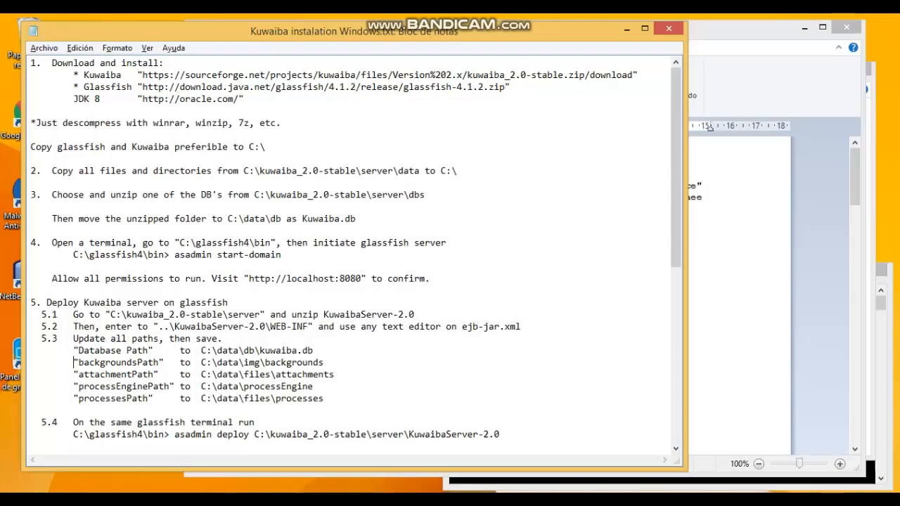
Replace the backgrounds path with C:\data\img\backgrounds and update the attachmentsPath value.
left_click_drag(73, 338, 313, 350)
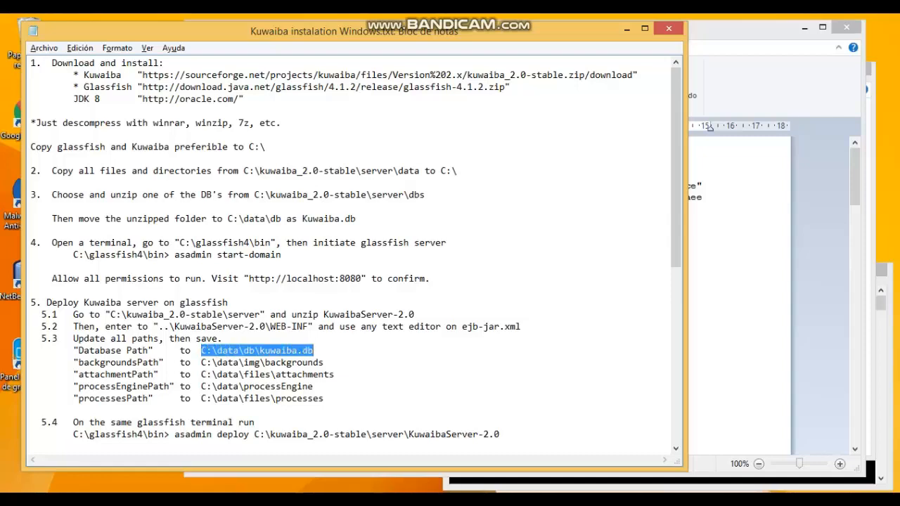
key("alt+Tab")
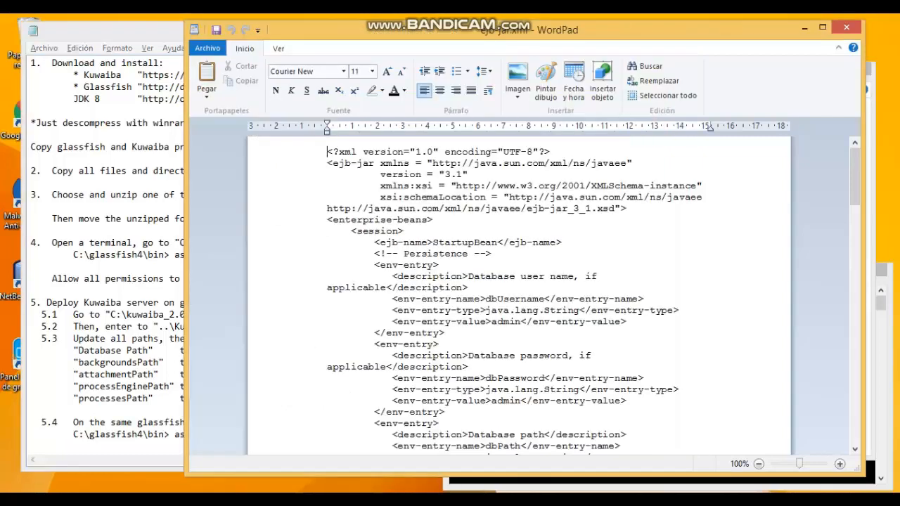
scroll(518, 295, "down", 4)
left_click_drag(467, 299, 543, 299)
left_click_drag(490, 332, 614, 333)
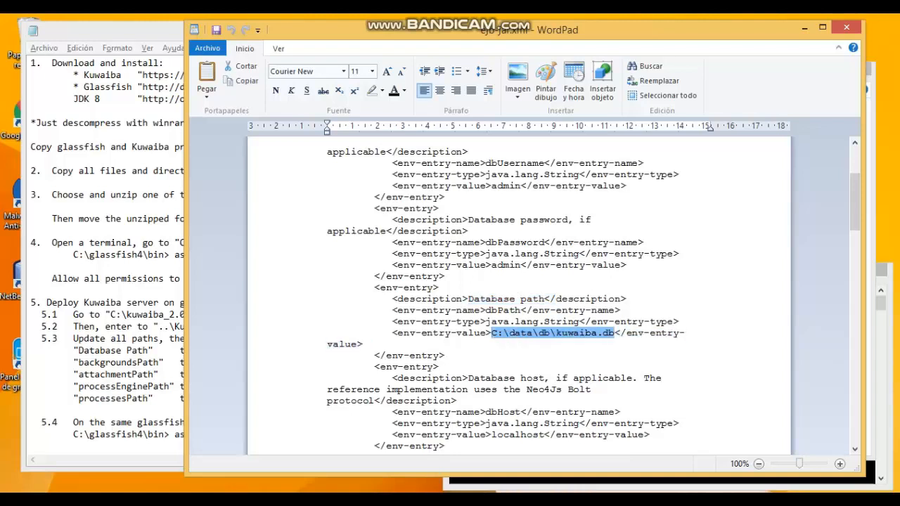
left_click(615, 332)
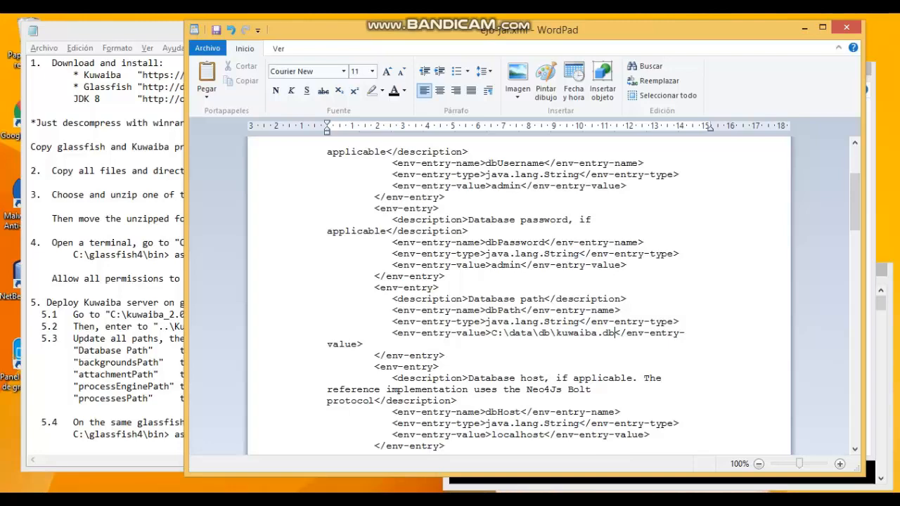
key("alt+Tab")
left_click_drag(201, 362, 324, 362)
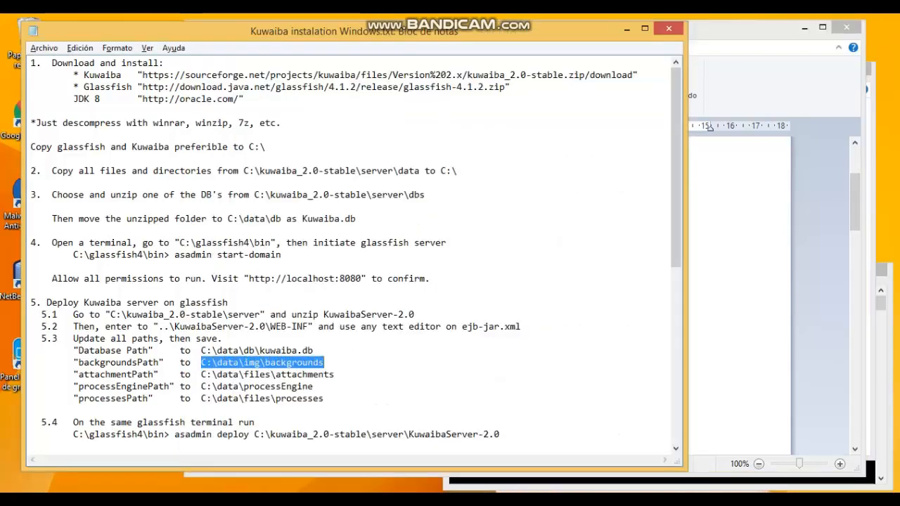
key("alt+Tab")
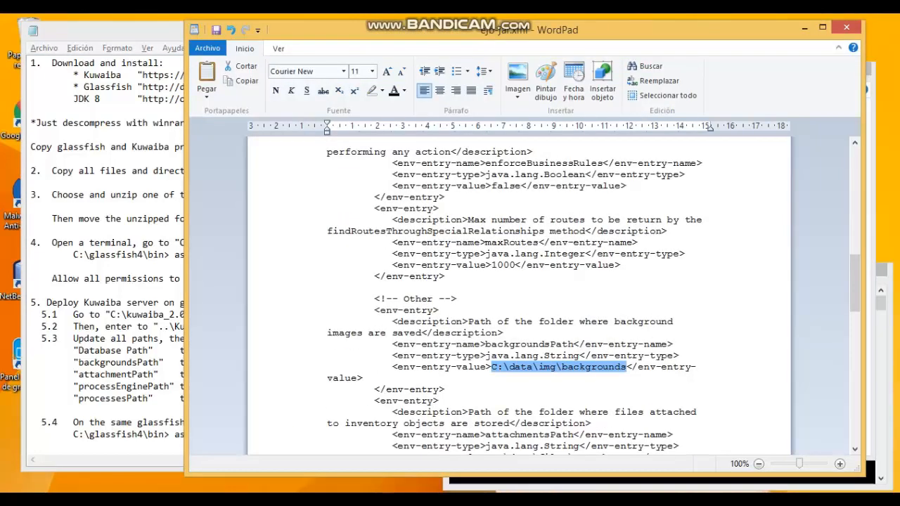
left_click(149, 386)
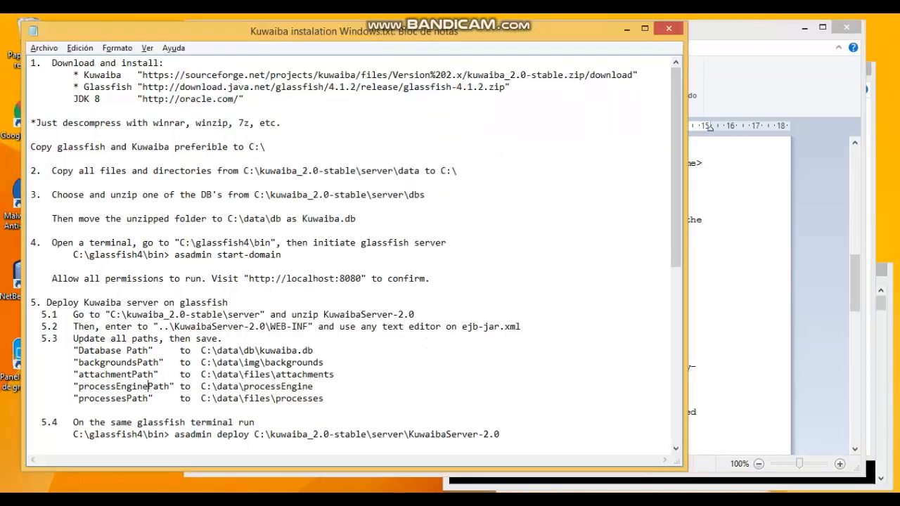
key("alt+Tab")
scroll(709, 127, "down", 2)
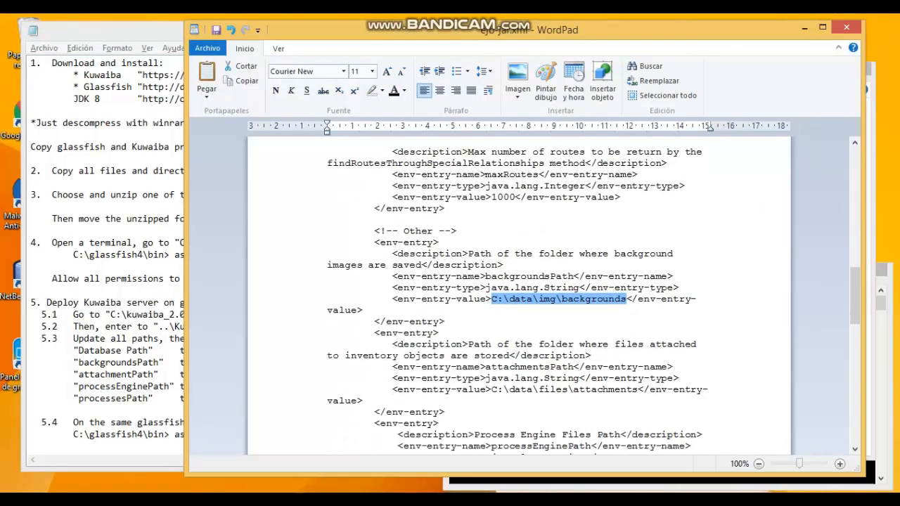
left_click_drag(492, 390, 637, 390)
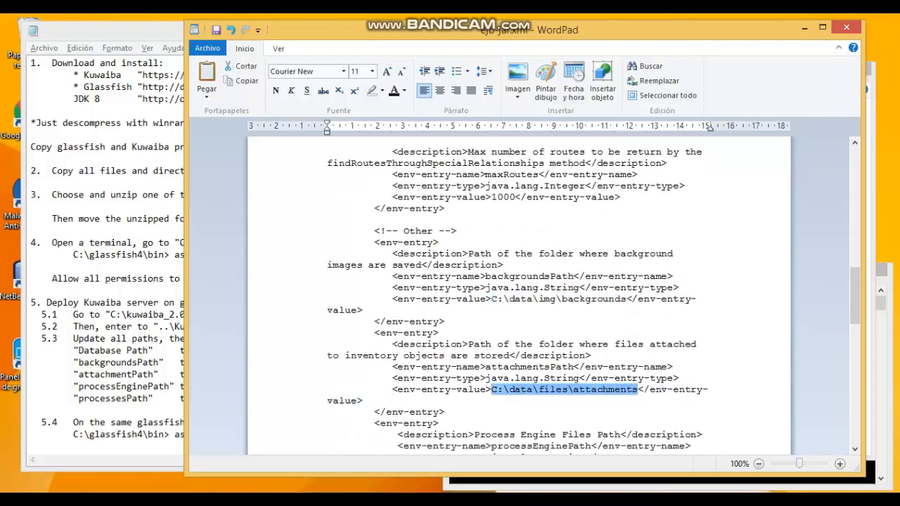
Replace the processEnginePath and processesPath values with the C:\data paths from the guide.
key("alt+Tab")
left_click_drag(201, 386, 312, 386)
key("alt+Tab")
scroll(520, 295, "down", 2)
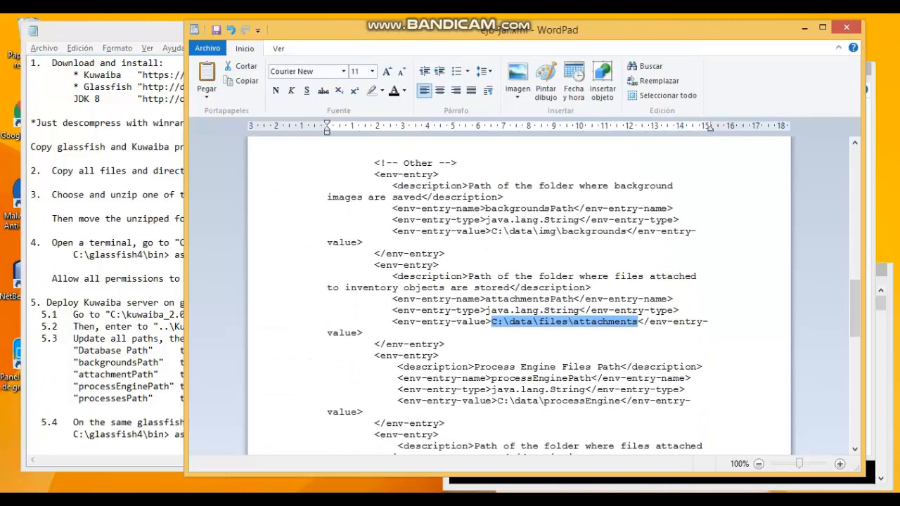
left_click_drag(498, 400, 619, 400)
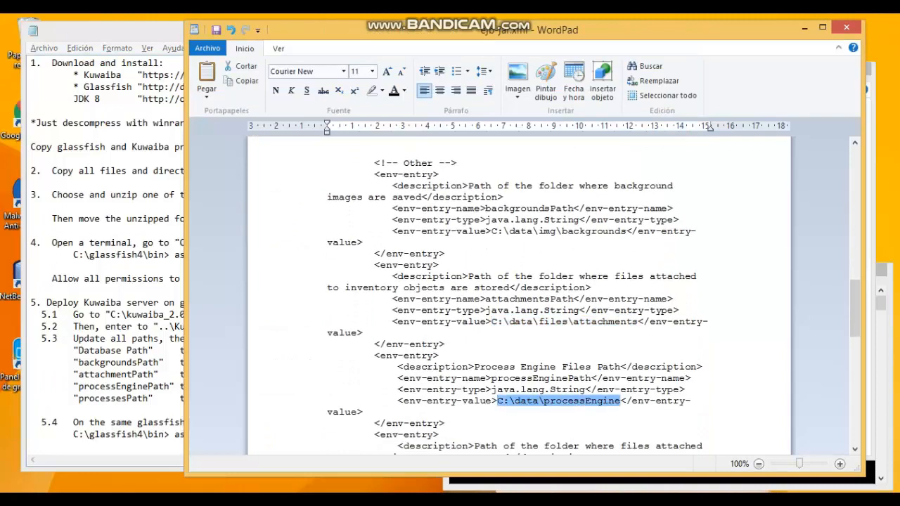
key("alt+Tab")
scroll(352, 246, "down", 2)
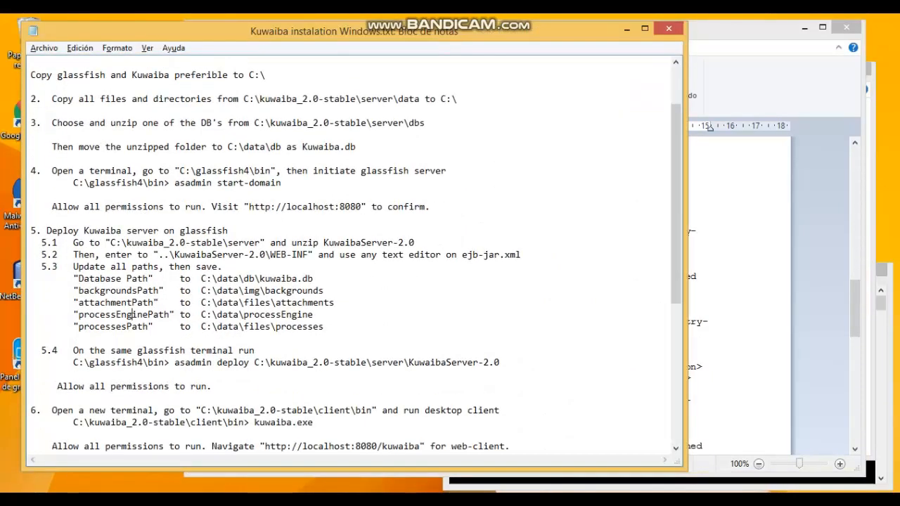
left_click_drag(201, 326, 323, 326)
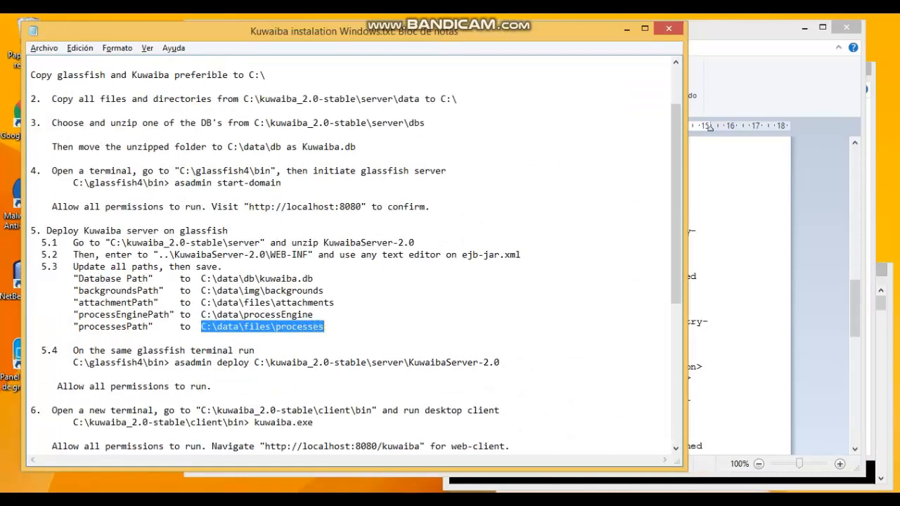
key("alt+Tab")
scroll(519, 295, "down", 3)
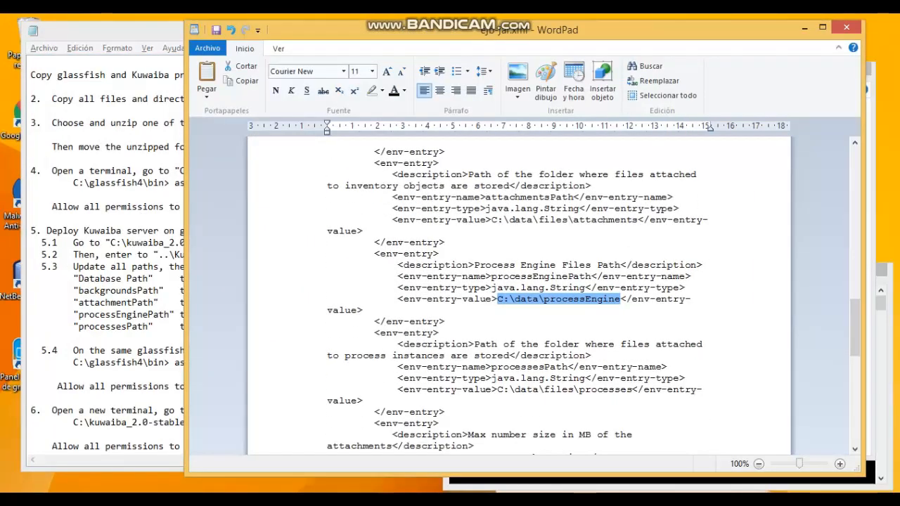
left_click_drag(498, 390, 631, 390)
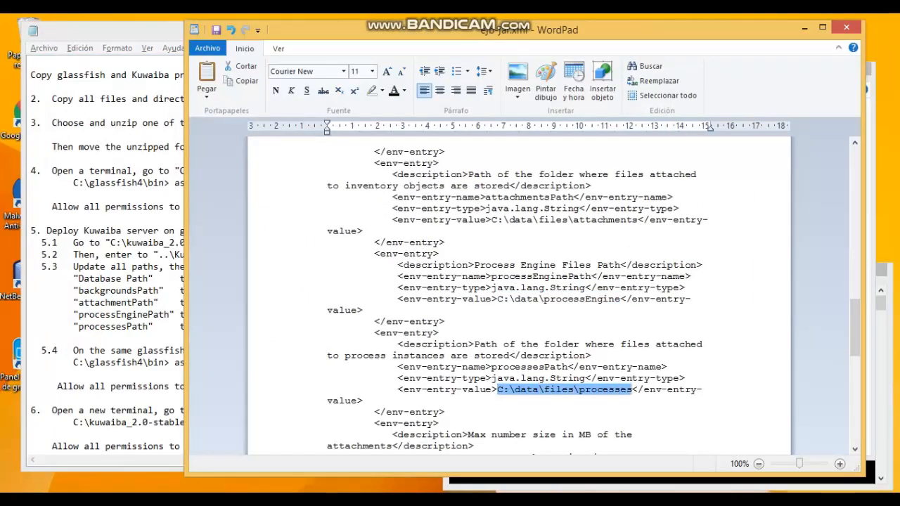
scroll(518, 296, "down", 7)
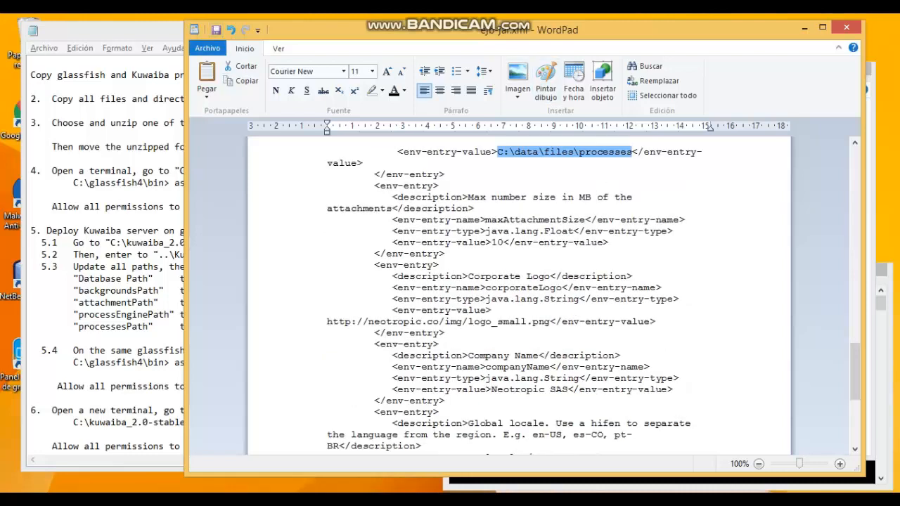
key("alt+Tab")
left_click(379, 327)
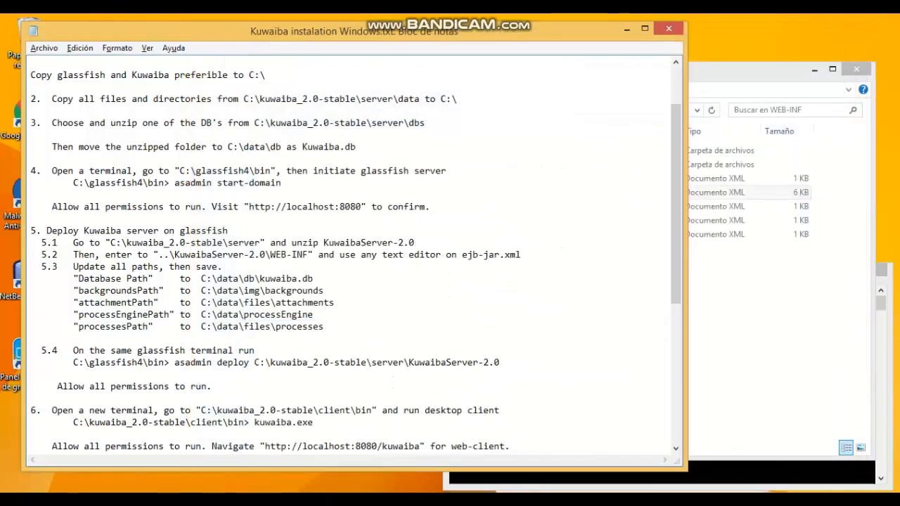
Paste the guide's asadmin deploy command into Command Prompt to deploy KuwaibaServer-2.0.
left_click_drag(77, 350, 260, 350)
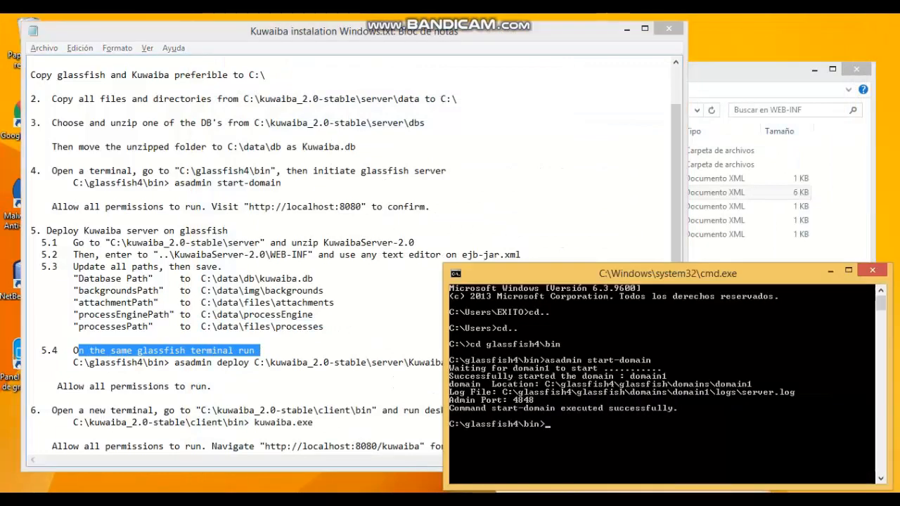
key("alt+Tab")
left_click_drag(174, 362, 499, 362)
key("super+c")
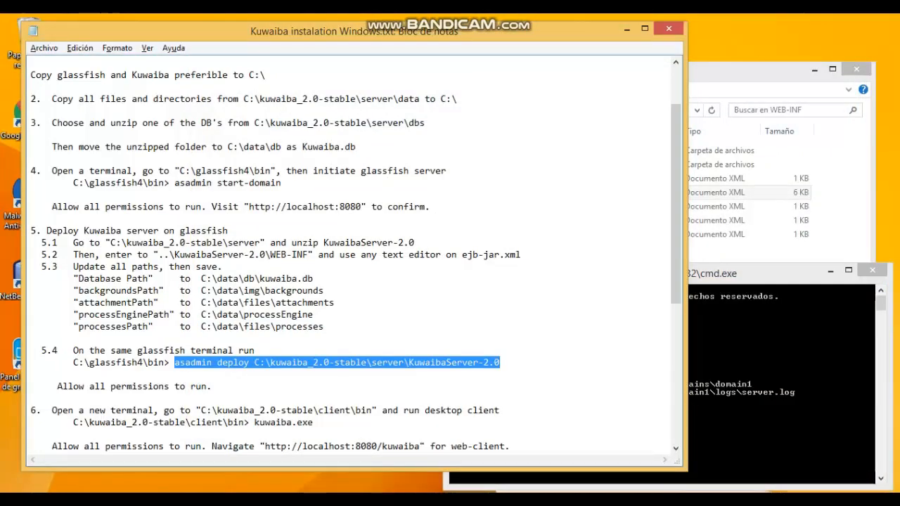
key("alt+Tab")
right_click(588, 337)
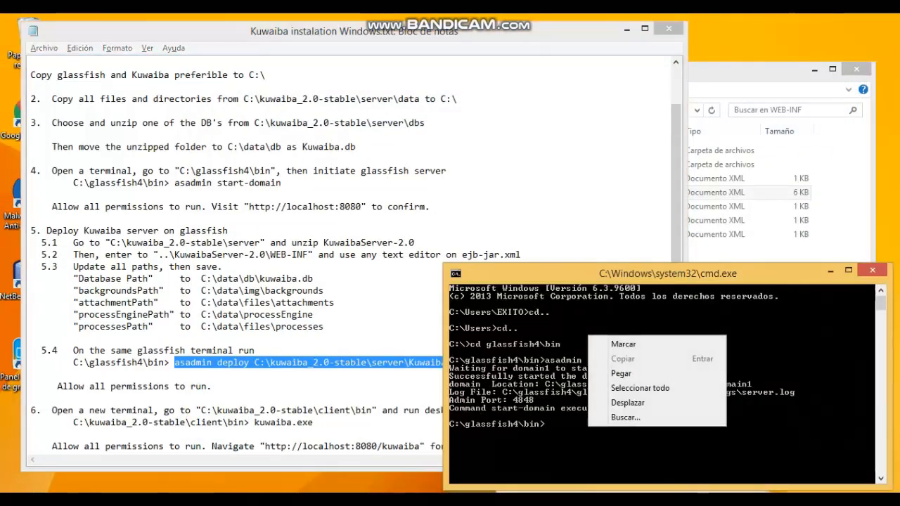
left_click(621, 373)
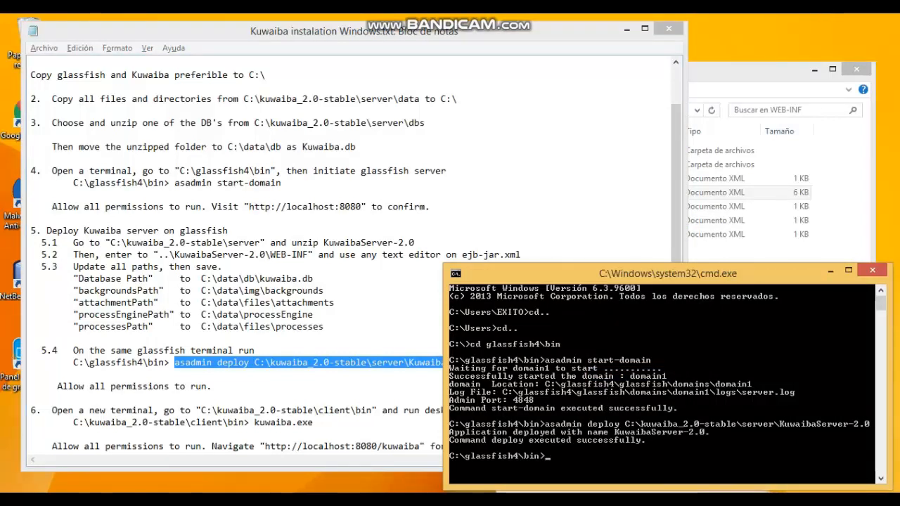
left_click(272, 411)
scroll(271, 411, "down", 2)
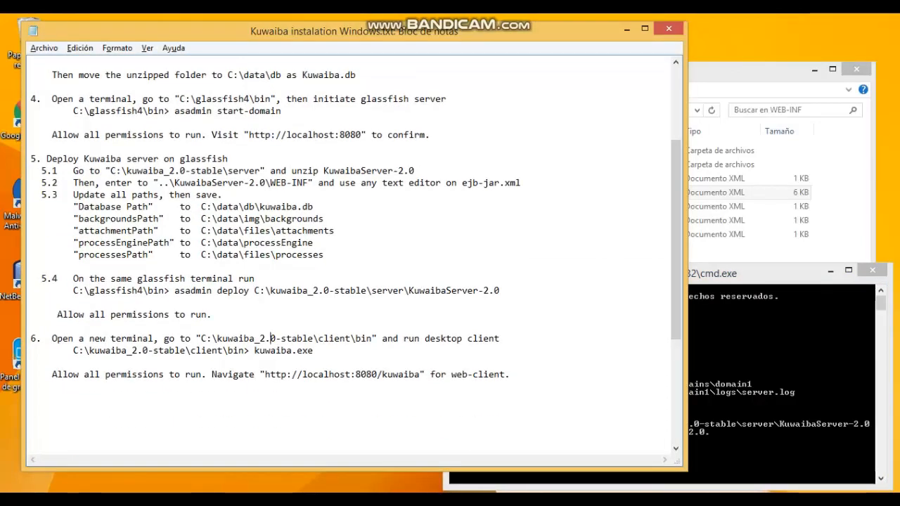
key("super+r")
Open a new Command Prompt and change to C:\kuwaiba_2.0-stable\client\bin.
key("Return")
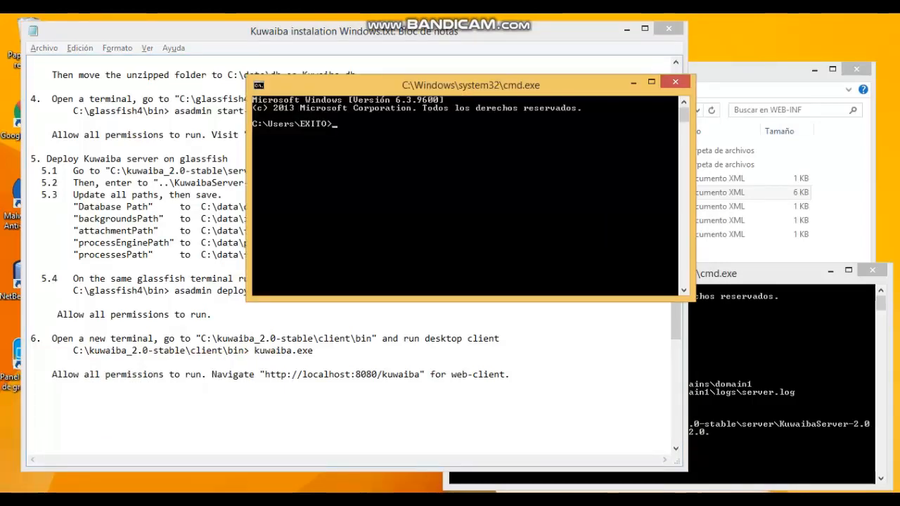
type("cd..")
key("Return")
type("cd..")
key("Return")
type("cd")
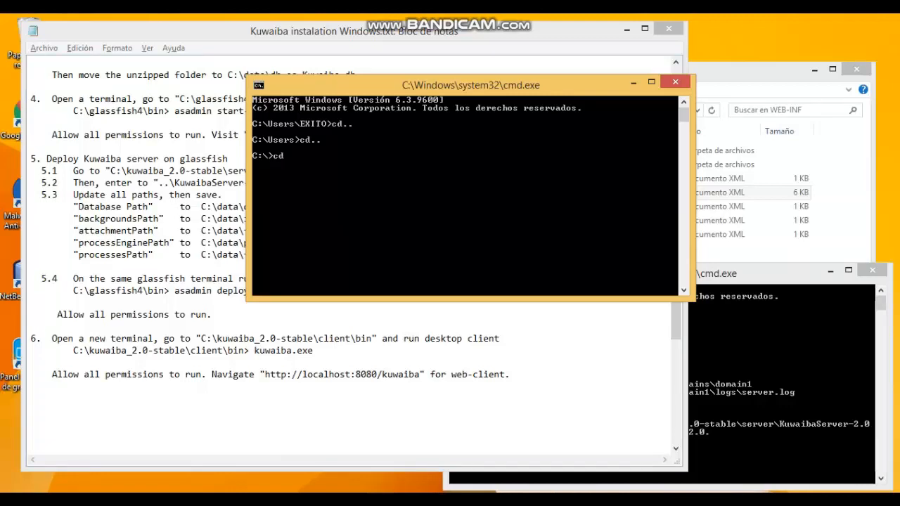
type(" ku")
key("Tab")
type("\\cl")
key("Tab")
type("\\b")
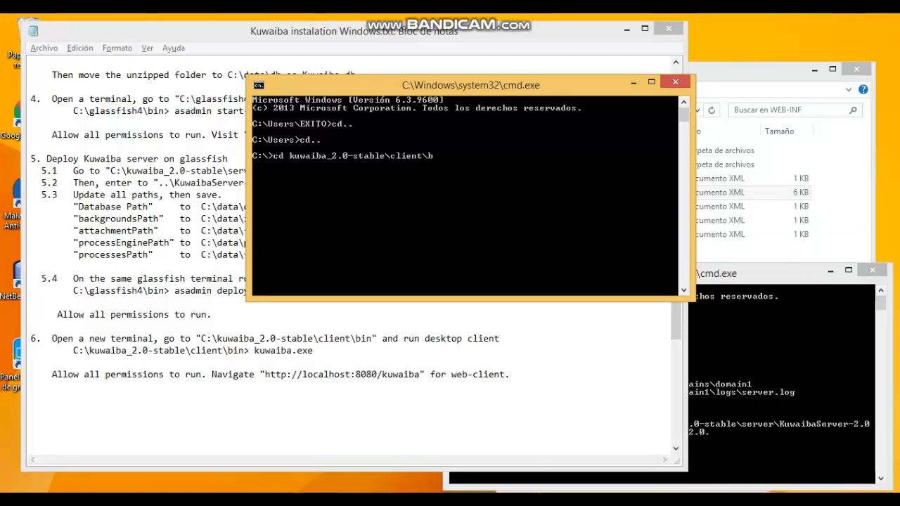
key("Tab")
key("Return")
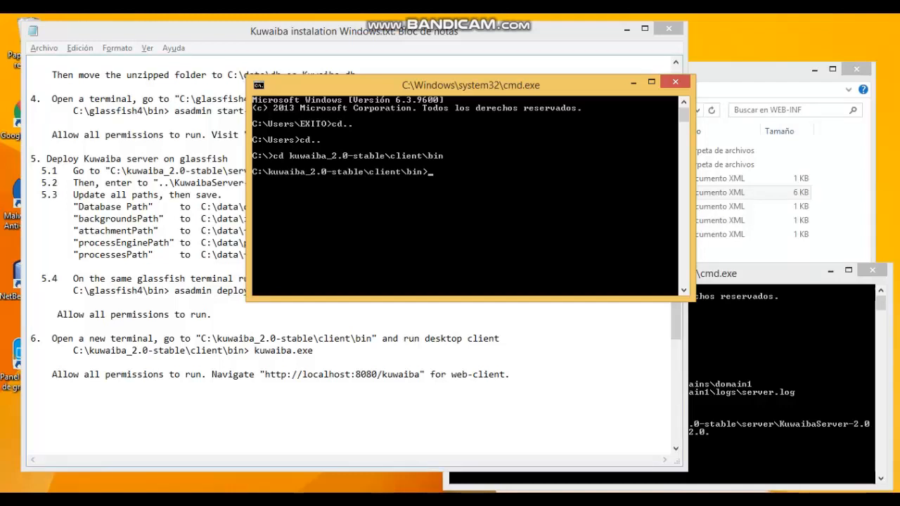
type("kuwaiba.exe")
Run kuwaiba to launch the desktop client and log in as the admin user.
key("Return")
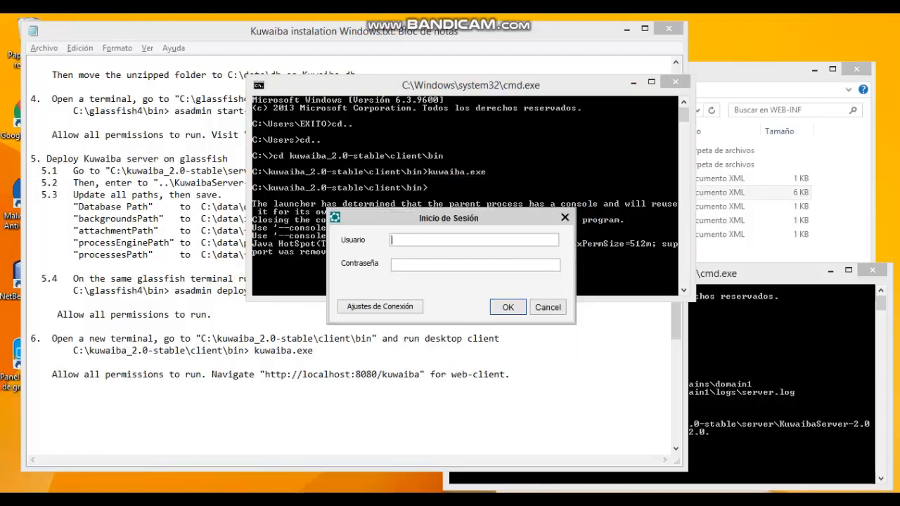
type("admin")
key("Tab")
type("kuwaiba")
key("Return")
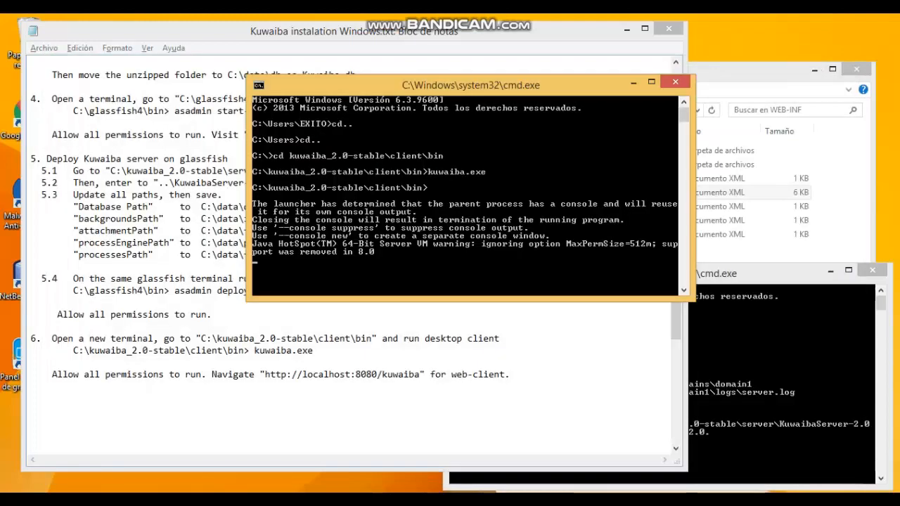
left_click_drag(265, 374, 421, 373)
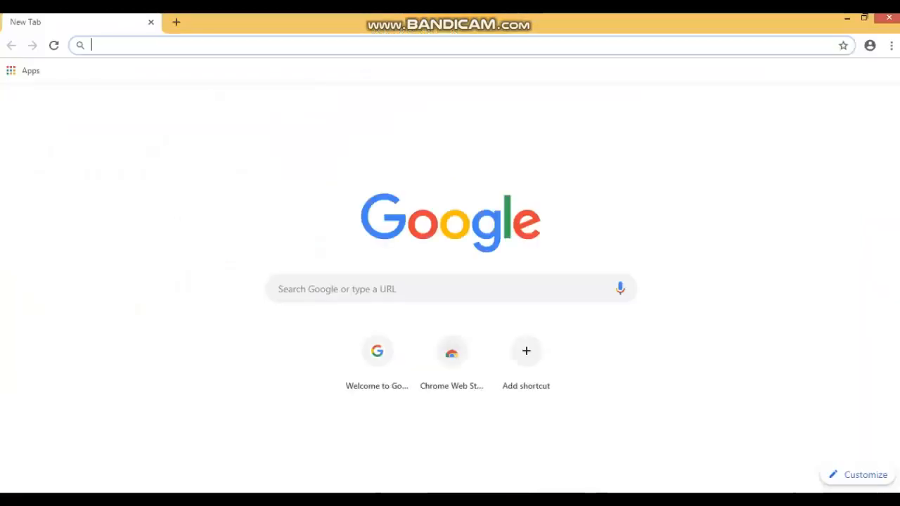
Load the pasted localhost:8080/kuwaiba address in Chrome and log in to reach the welcome page.
type("http://localhost:8080/kuwaiba")
key("Return")
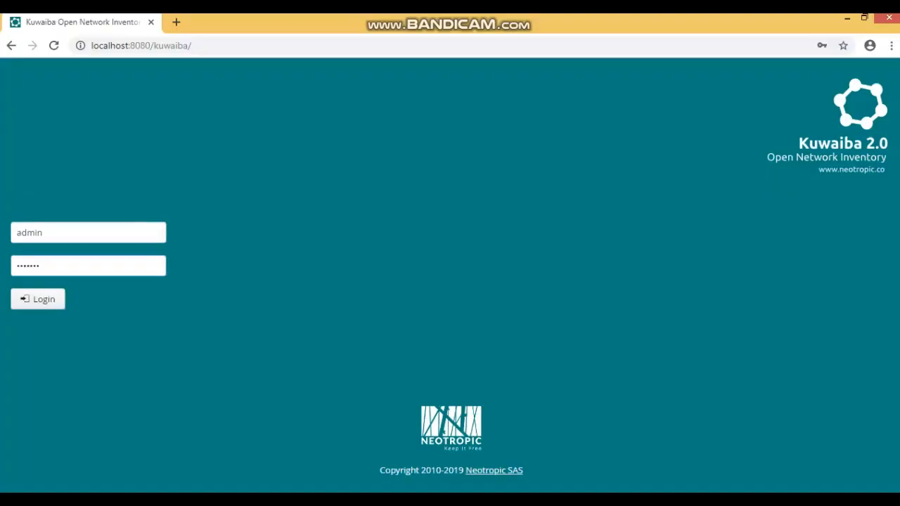
key("Return")
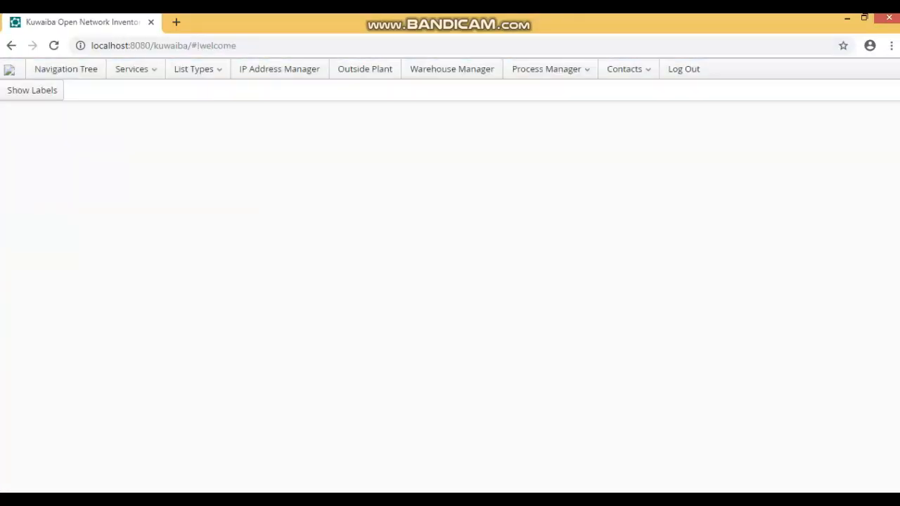